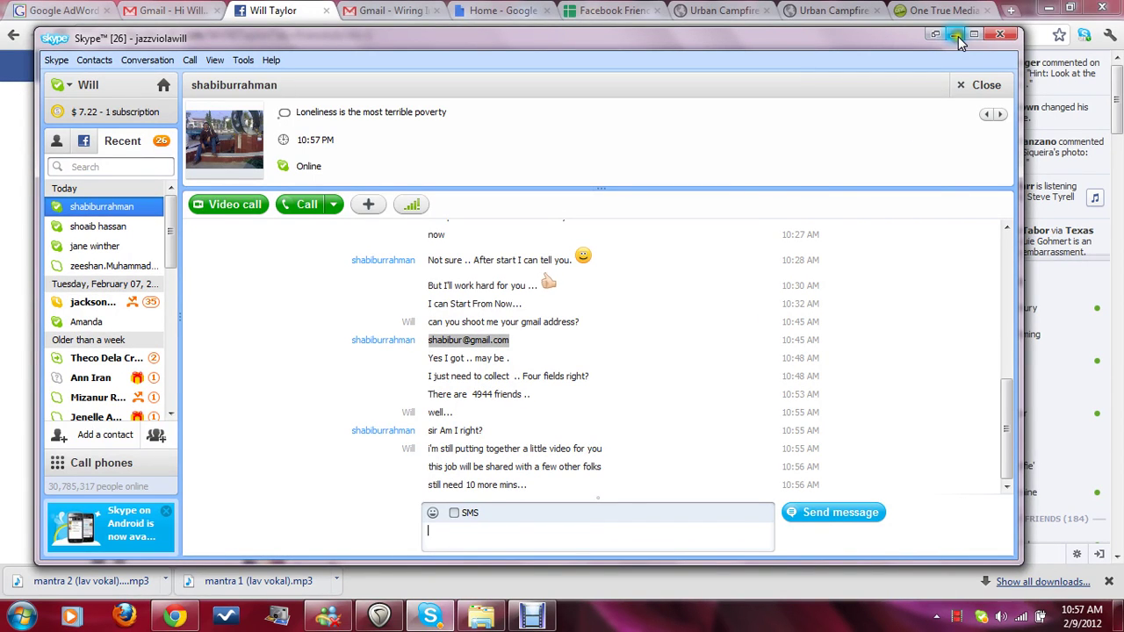
left_click(955, 35)
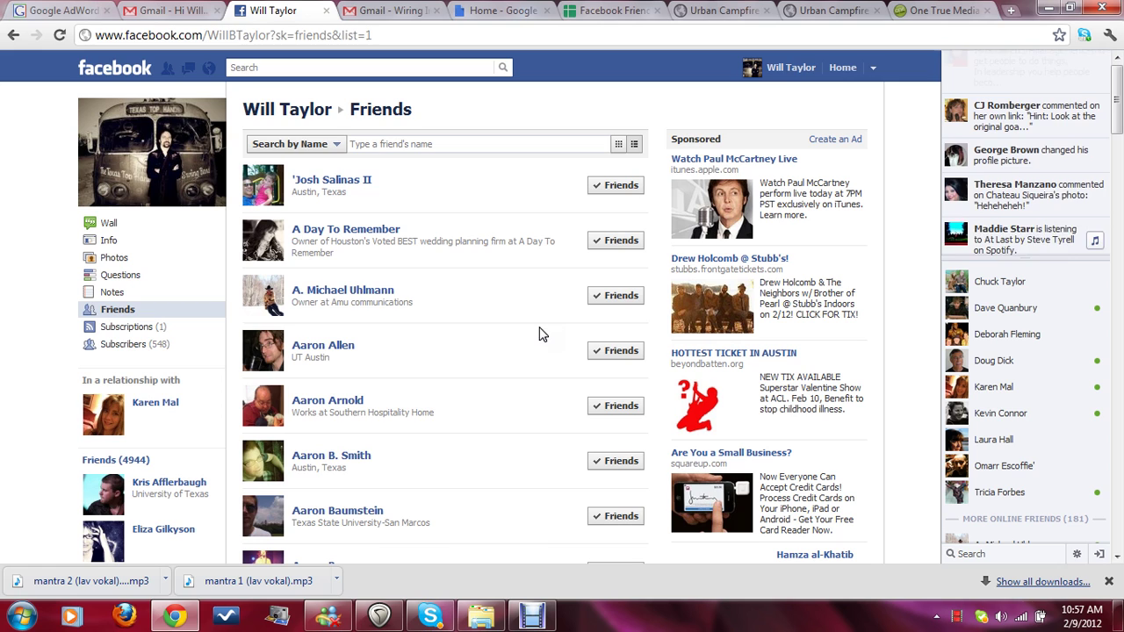
left_click(166, 70)
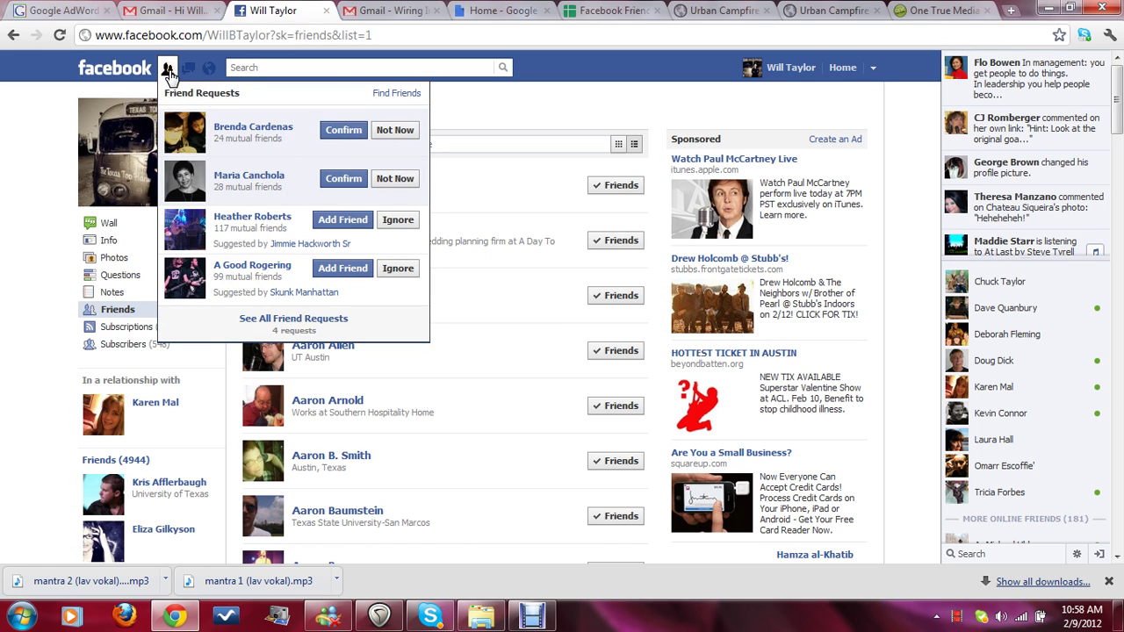
left_click(395, 94)
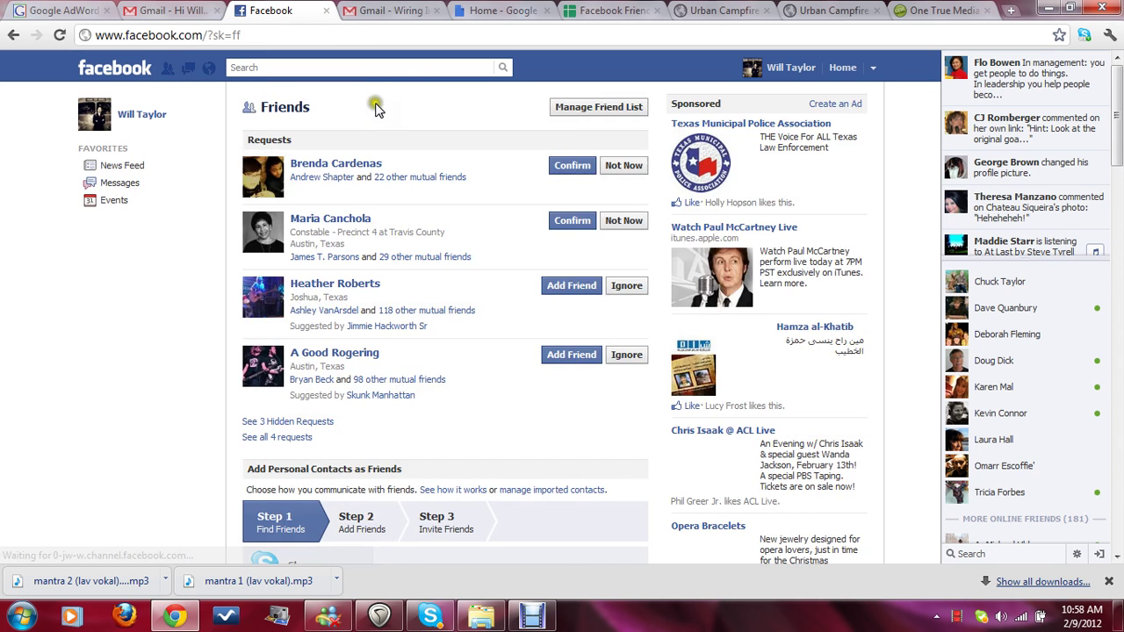
left_click(580, 109)
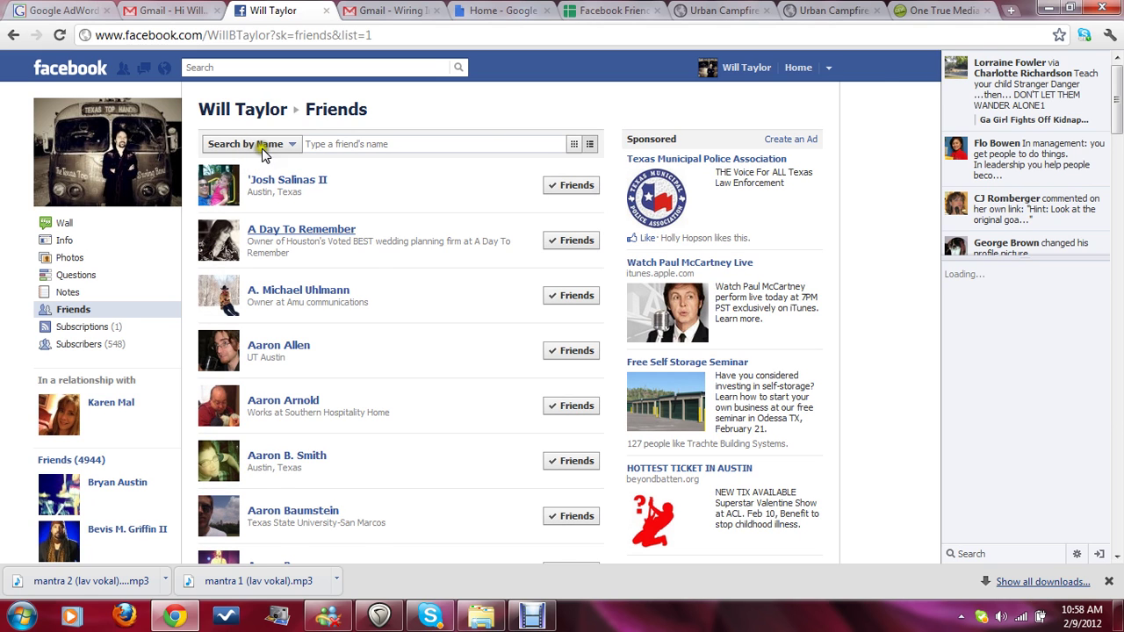
left_click(258, 150)
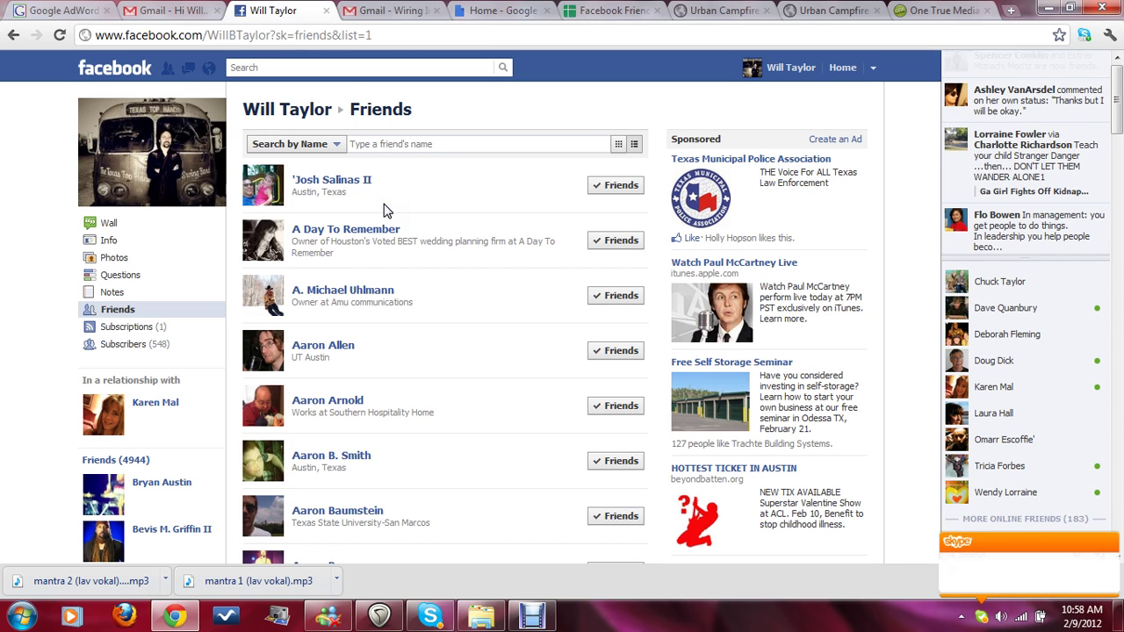
right_click(341, 187)
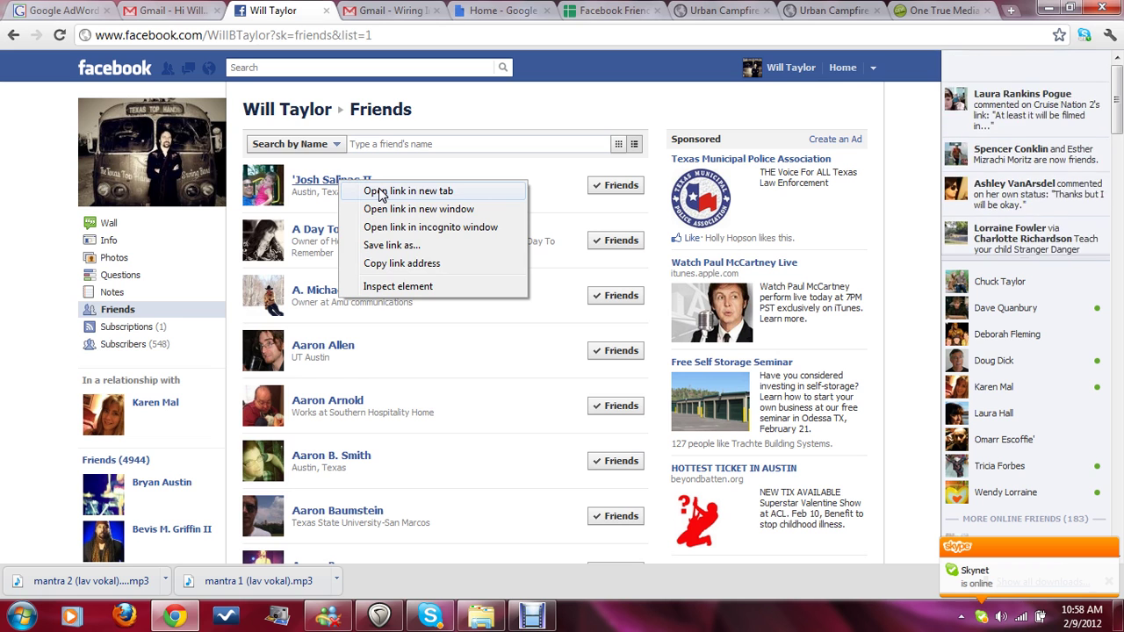
left_click(386, 190)
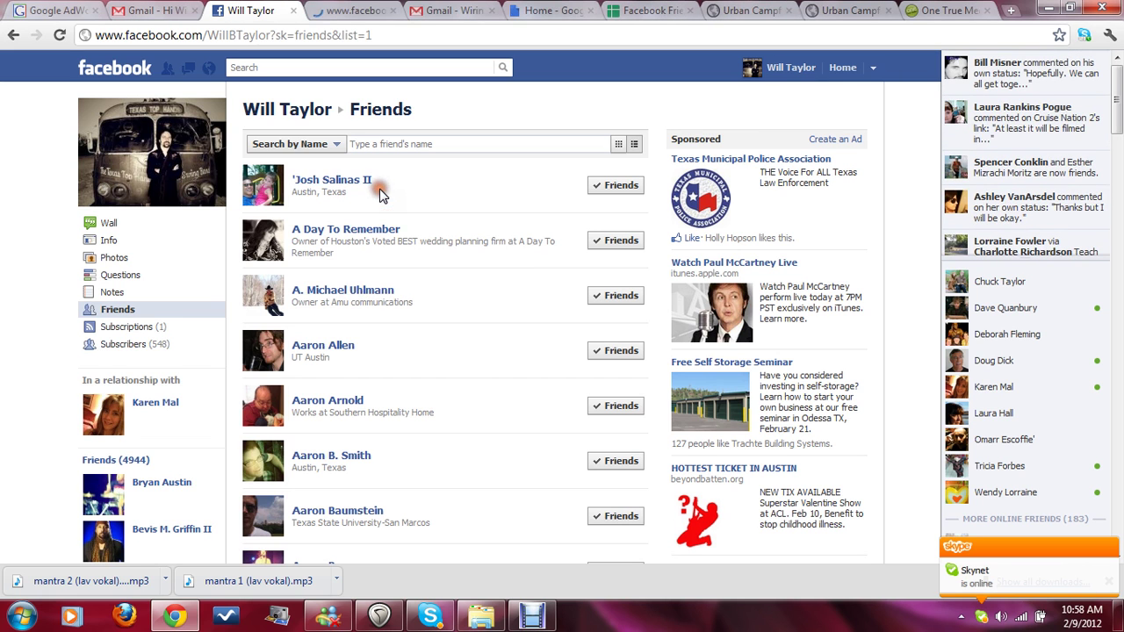
left_click(347, 11)
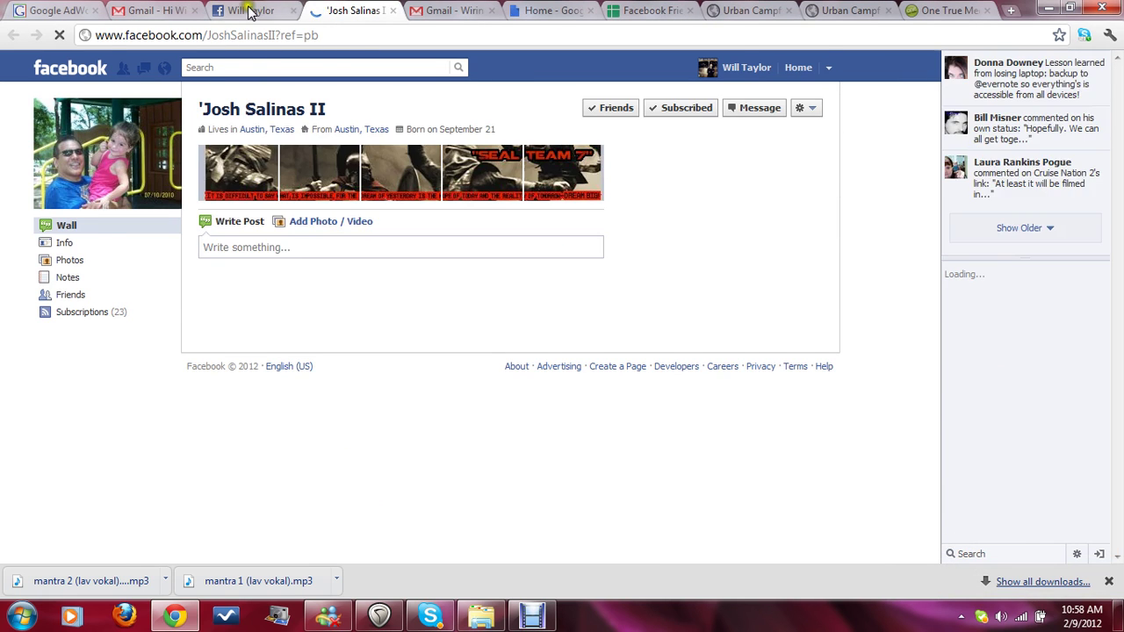
left_click(64, 250)
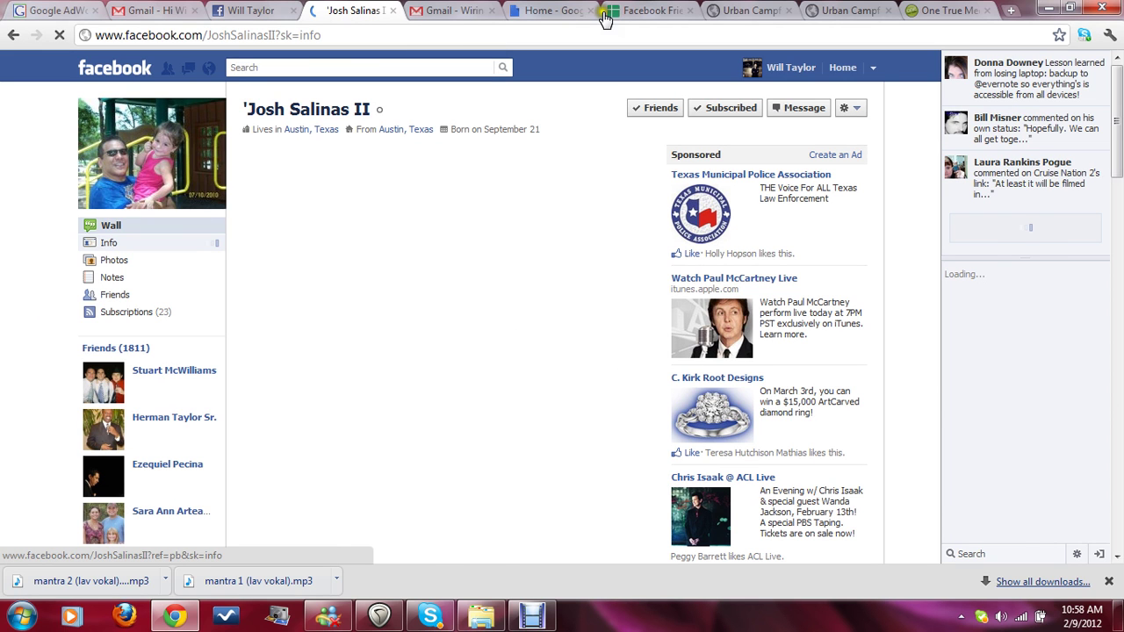
Scroll to the friend's contact details and highlight his full email address
scroll(557, 447, "down", 1)
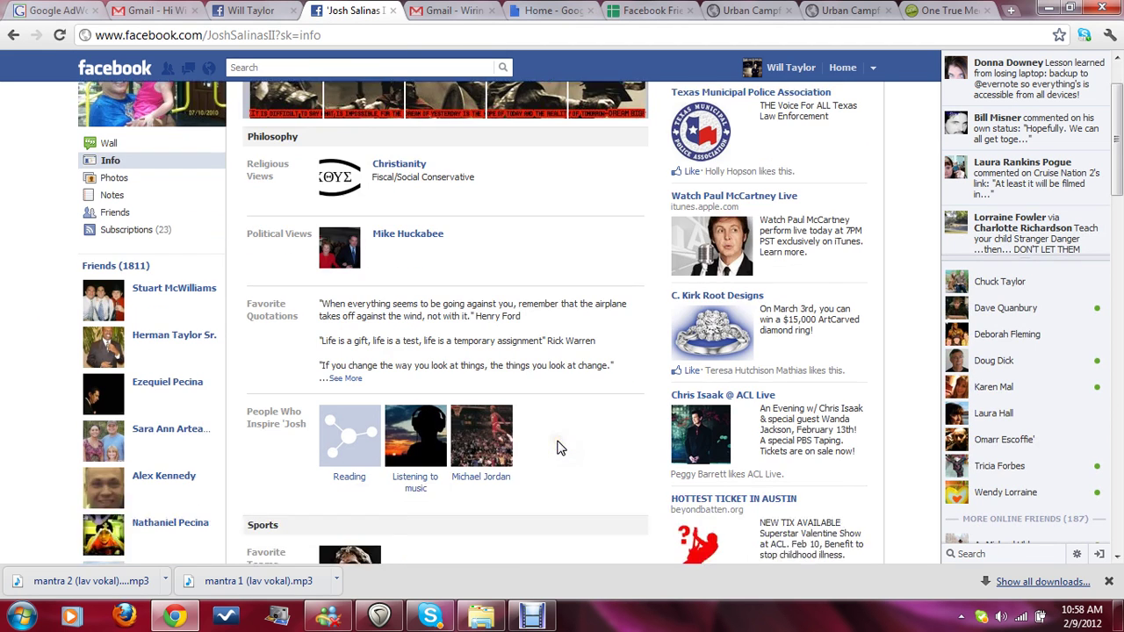
scroll(557, 447, "down", 1)
scroll(557, 447, "down", 1)
scroll(557, 447, "down", 2)
scroll(557, 447, "down", 1)
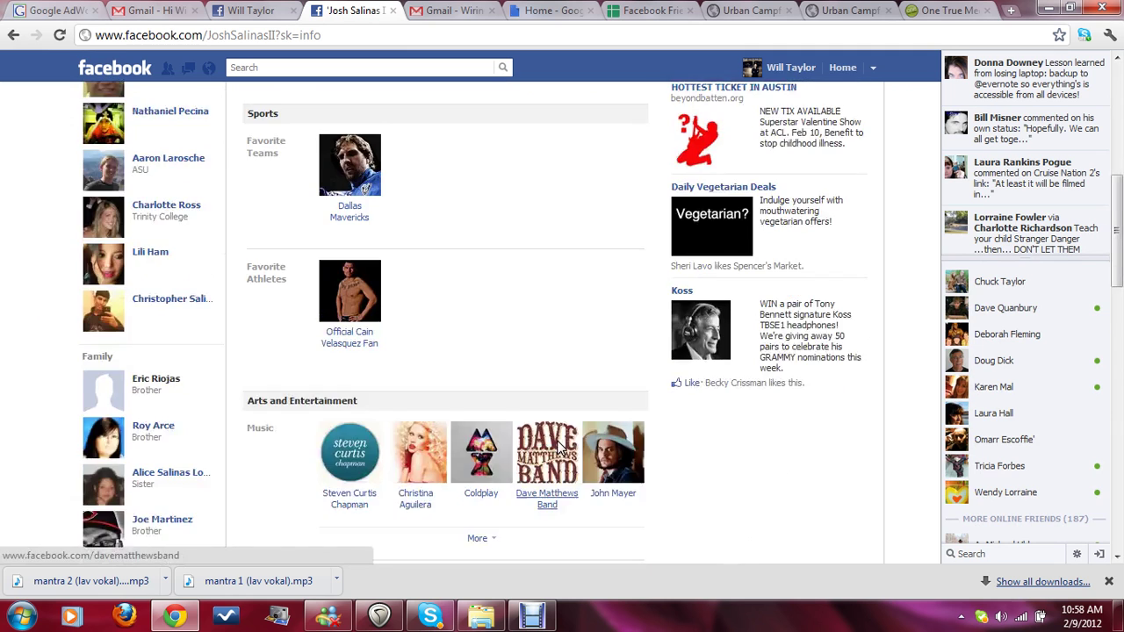
scroll(557, 447, "down", 2)
scroll(556, 447, "down", 4)
scroll(557, 447, "down", 2)
scroll(557, 447, "down", 2)
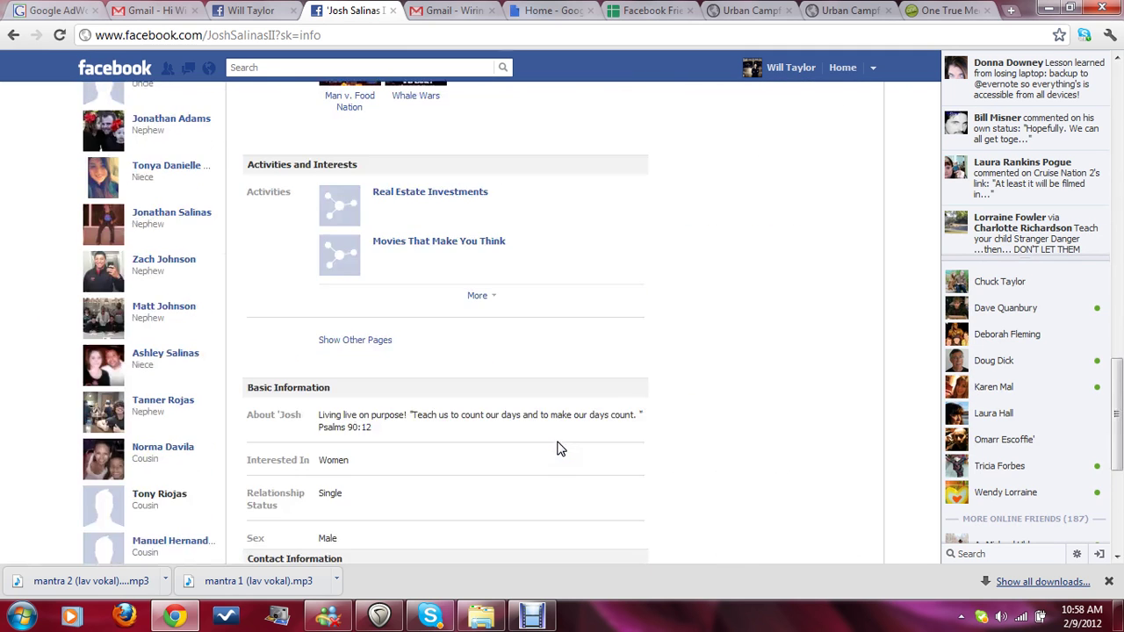
scroll(556, 447, "down", 2)
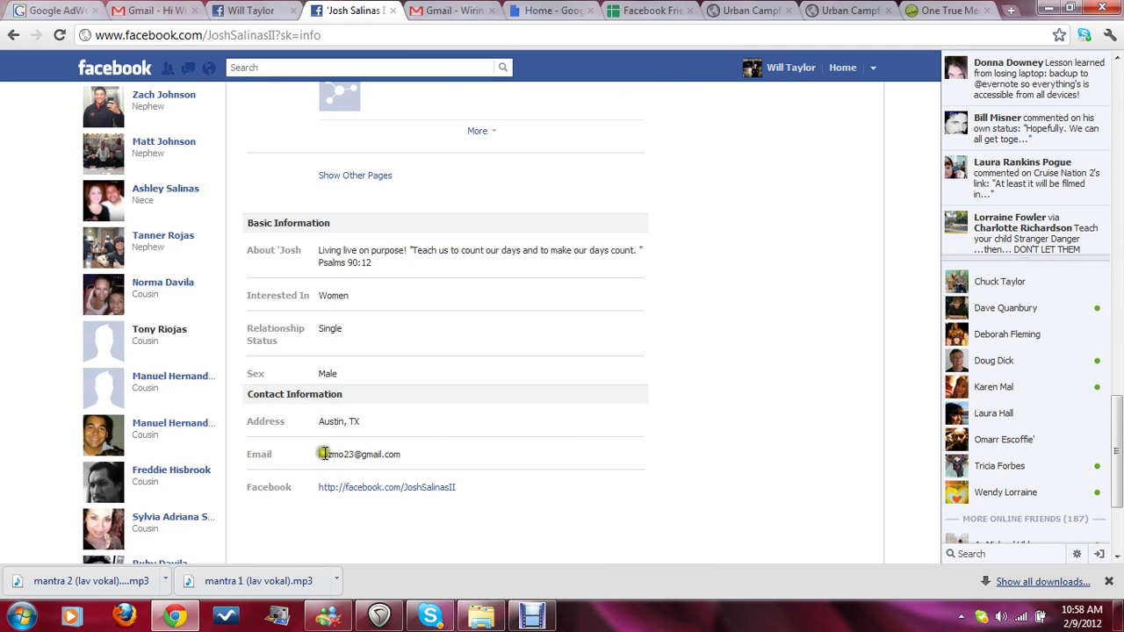
left_click_drag(317, 455, 400, 454)
left_click(386, 452)
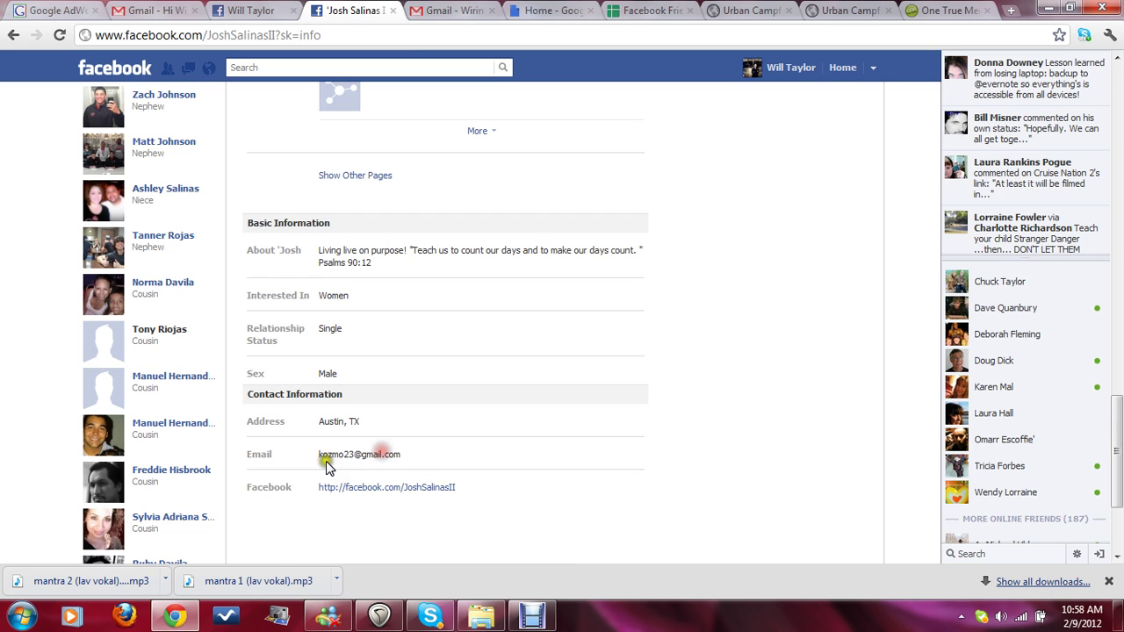
left_click_drag(321, 455, 401, 455)
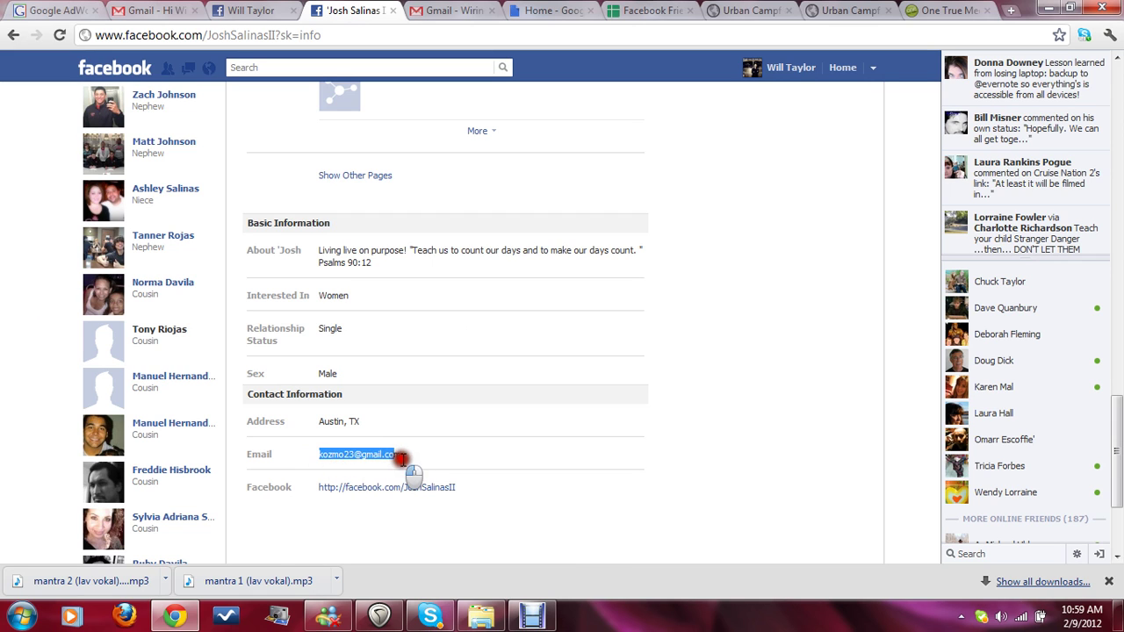
In the Friend Database spreadsheet, type the 'phone' header into E1
left_click(650, 9)
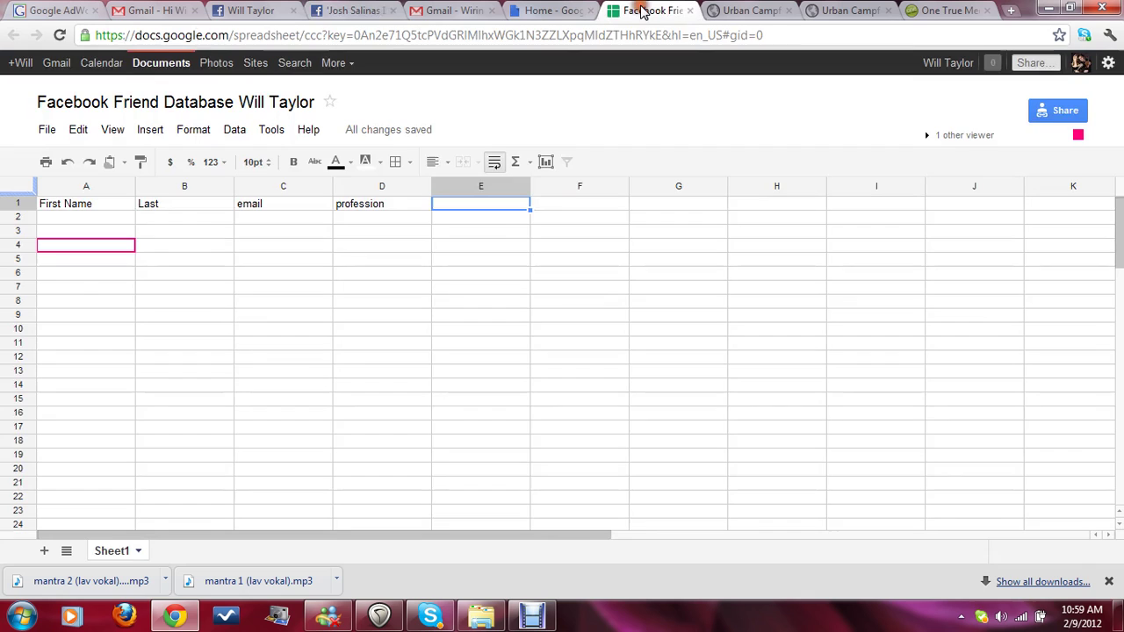
left_click(489, 208)
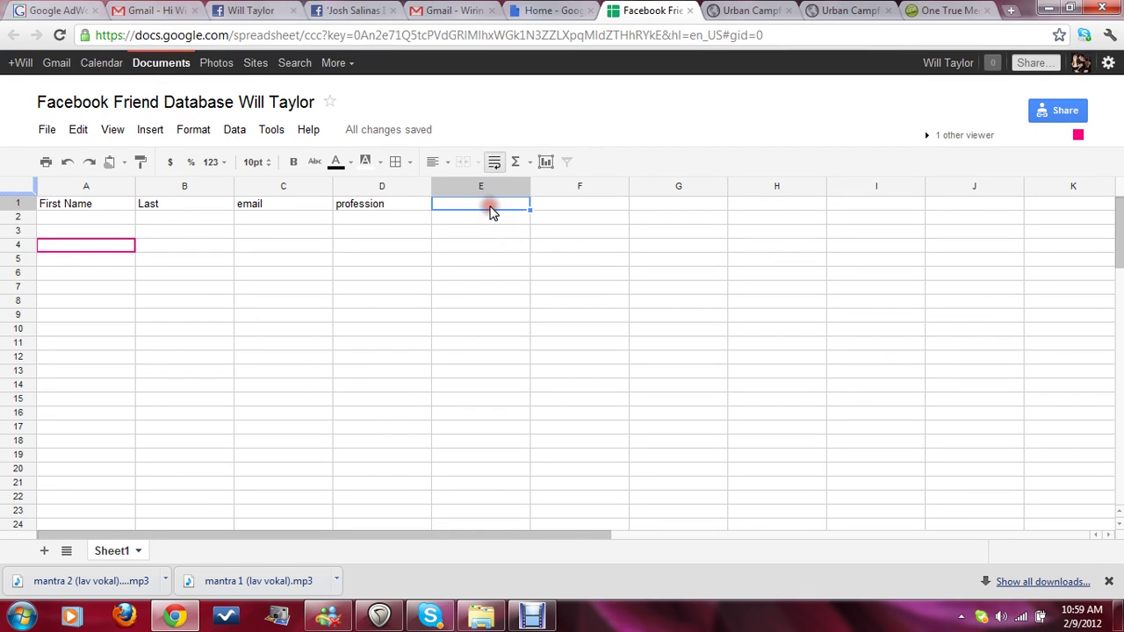
type("phone")
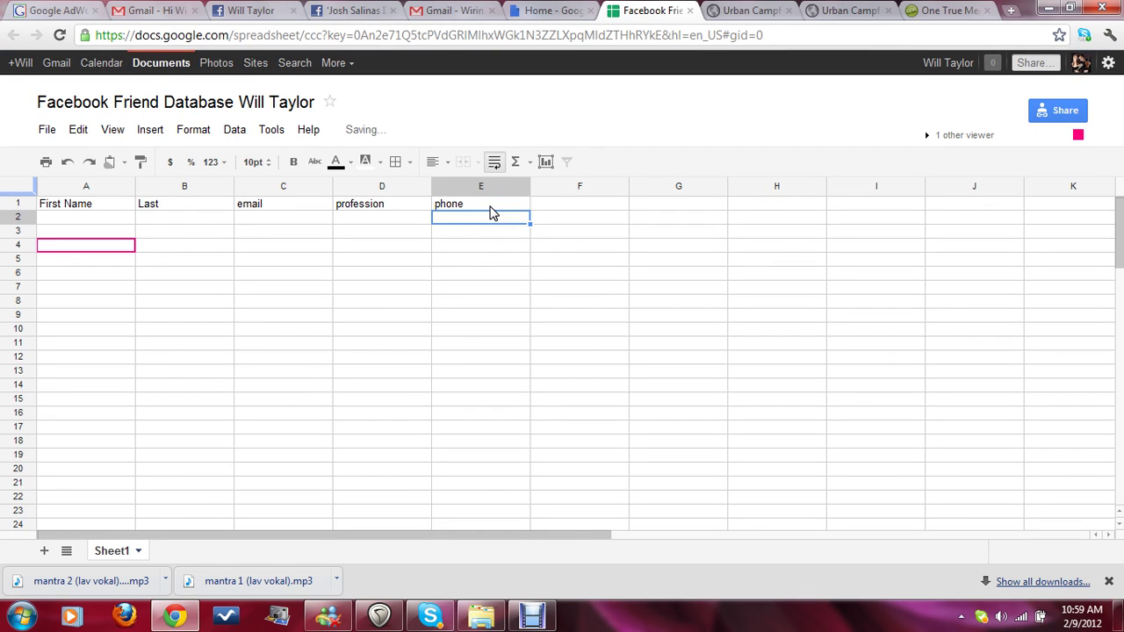
left_click(355, 12)
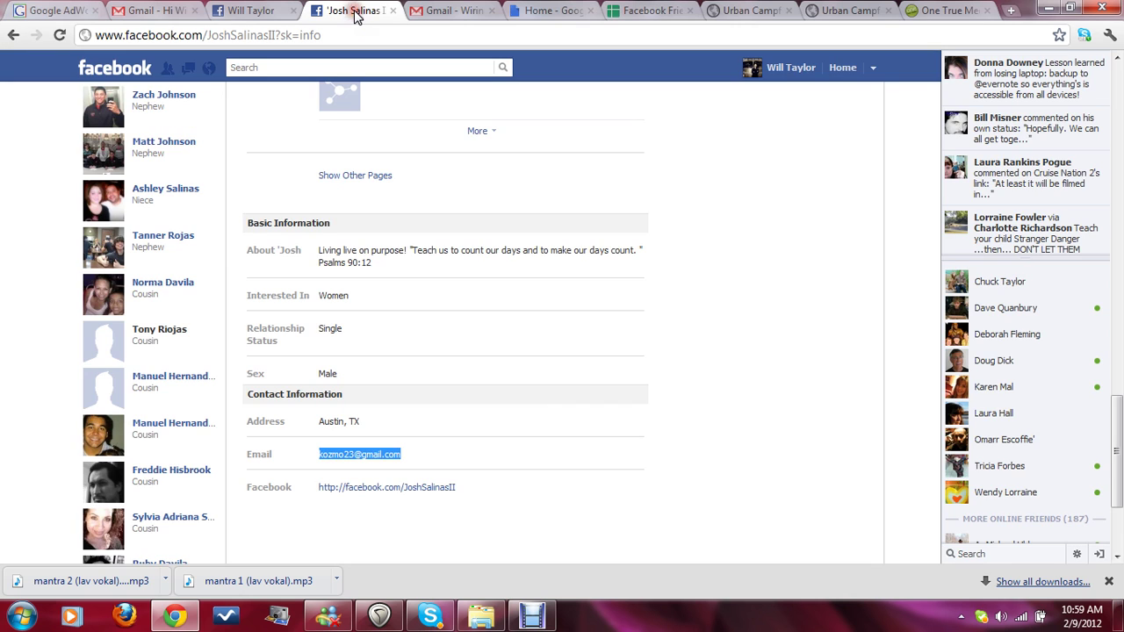
scroll(557, 431, "up", 1)
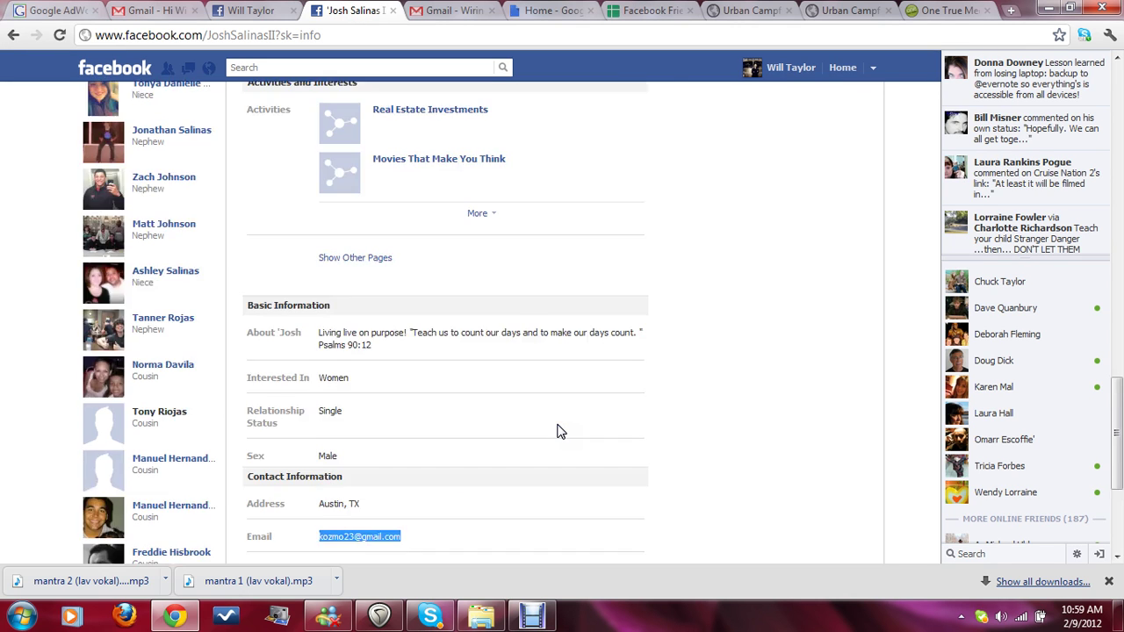
scroll(557, 431, "up", 1)
scroll(557, 431, "up", 1)
scroll(557, 431, "up", 2)
scroll(557, 431, "up", 2)
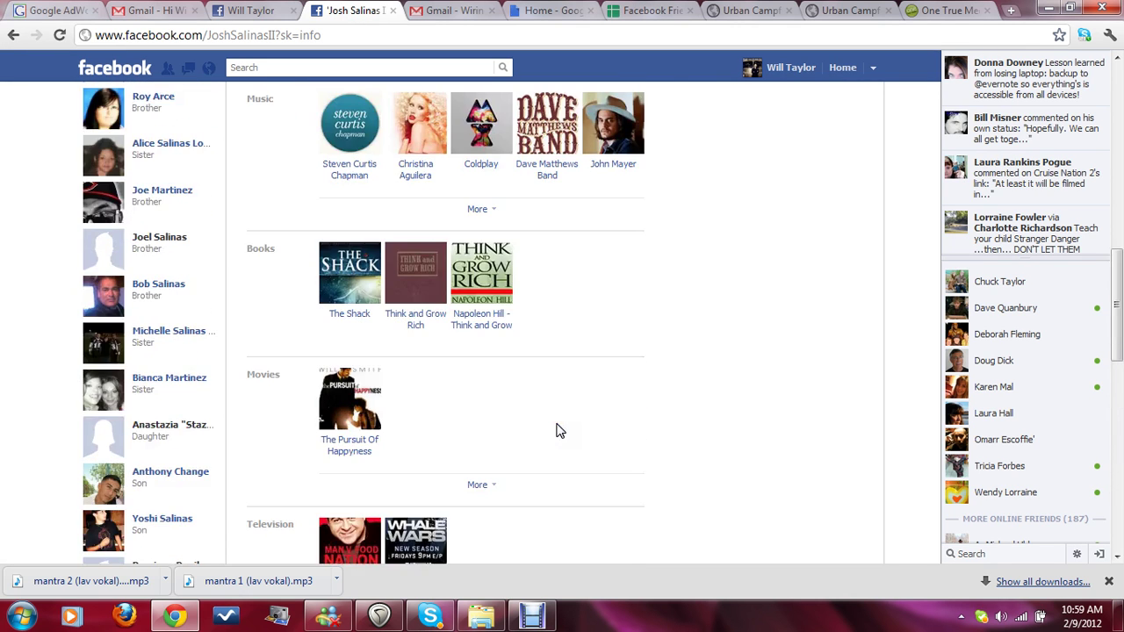
scroll(557, 431, "up", 2)
scroll(557, 431, "up", 1)
scroll(557, 431, "up", 3)
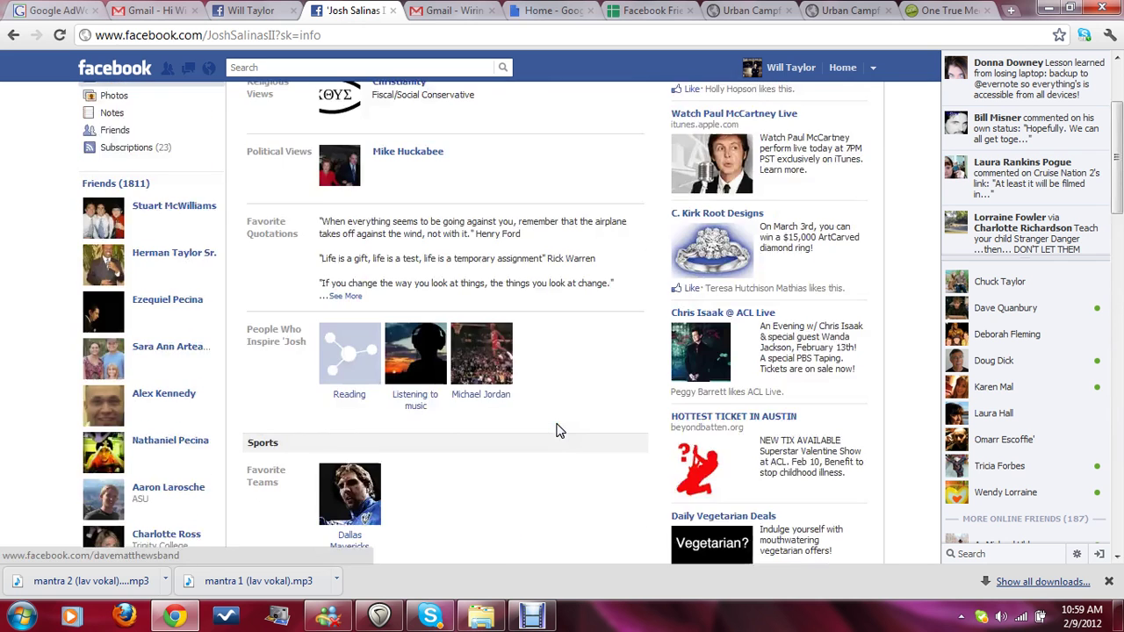
scroll(557, 431, "up", 2)
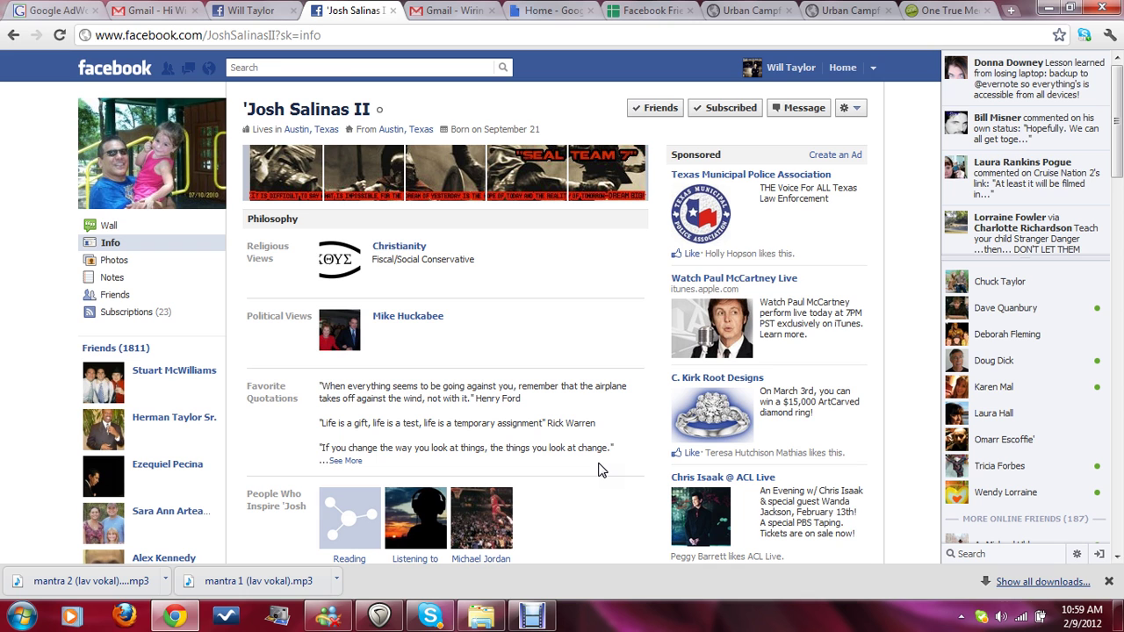
scroll(598, 470, "down", 1)
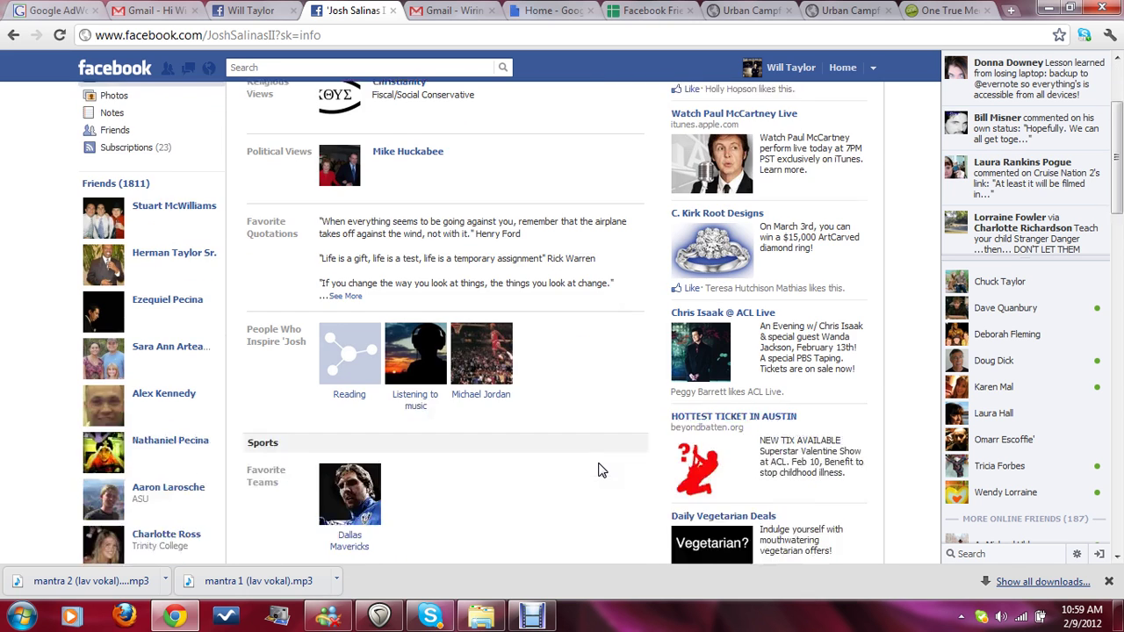
scroll(598, 471, "down", 3)
scroll(598, 471, "down", 1)
scroll(598, 471, "down", 4)
scroll(598, 471, "down", 3)
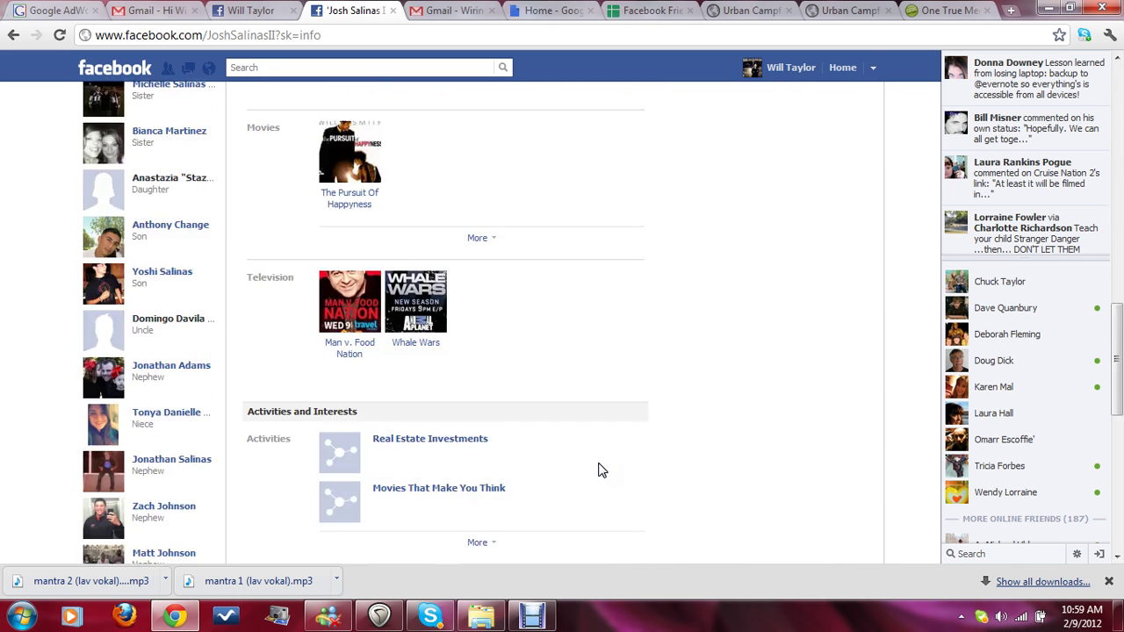
scroll(598, 470, "down", 1)
scroll(598, 470, "down", 2)
scroll(598, 470, "down", 1)
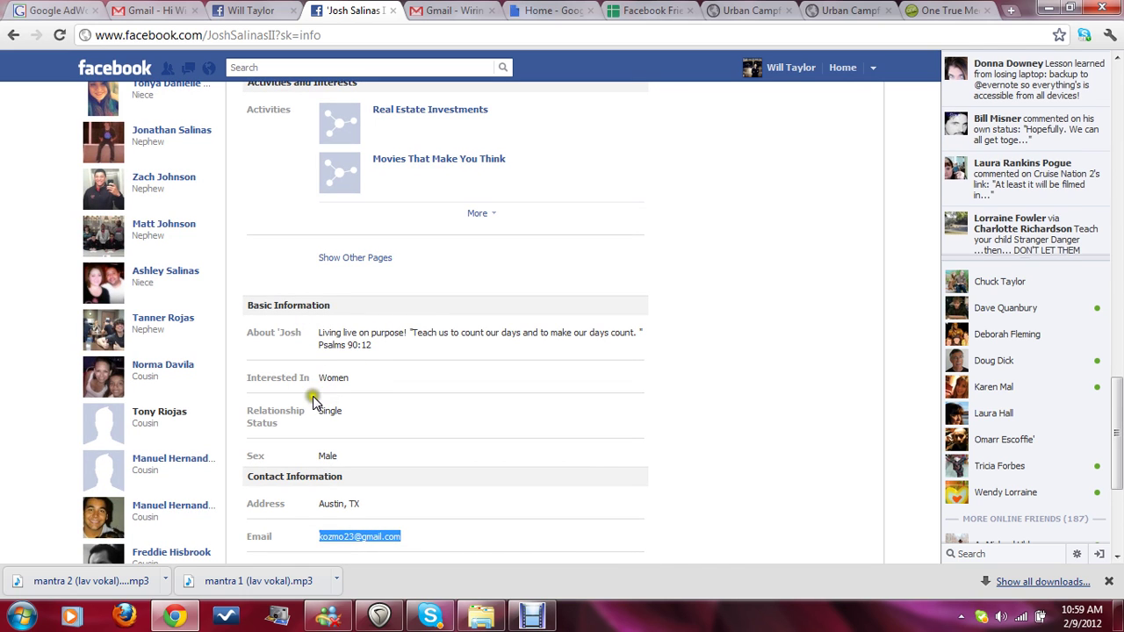
scroll(322, 419, "down", 3)
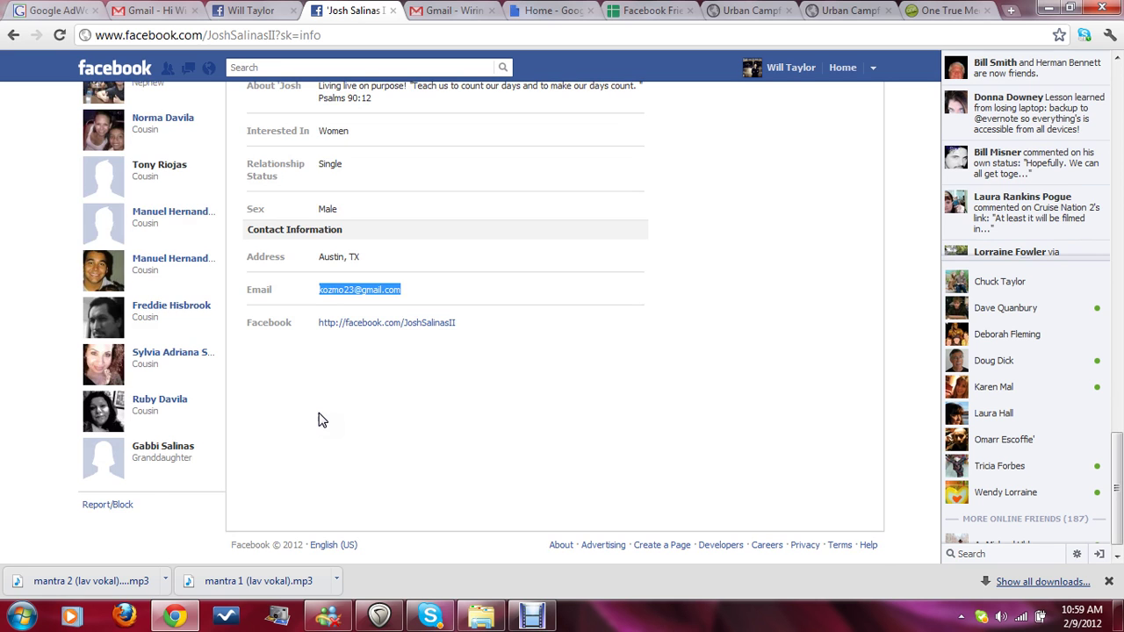
scroll(321, 419, "up", 2)
scroll(321, 419, "up", 2)
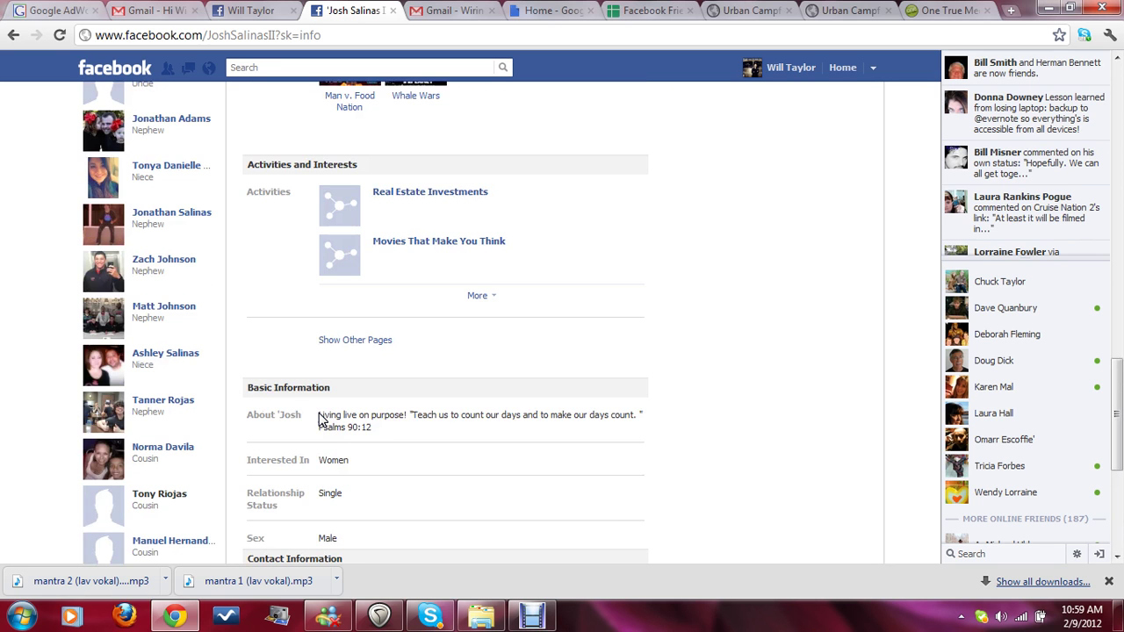
scroll(321, 418, "up", 1)
scroll(321, 418, "up", 1)
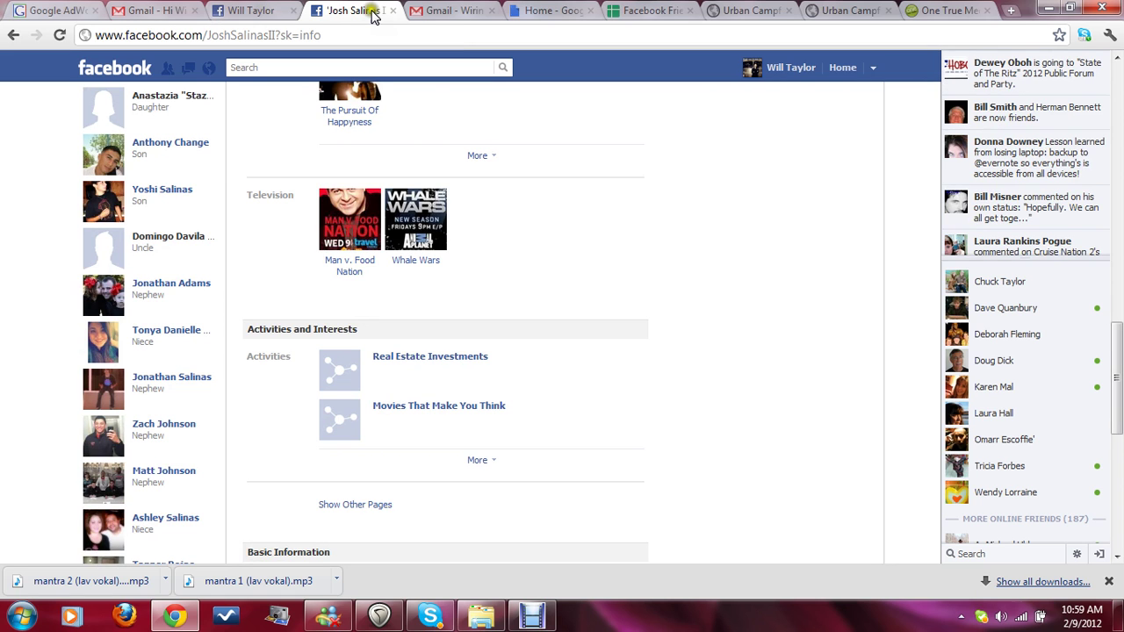
key("ctrl+shift+Tab")
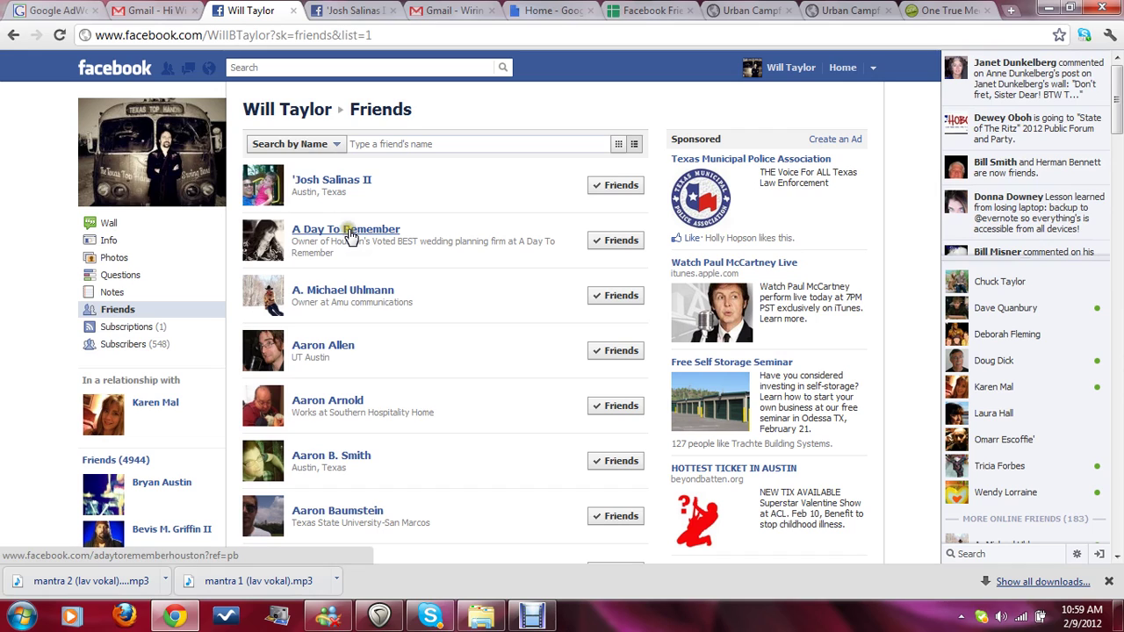
right_click(364, 237)
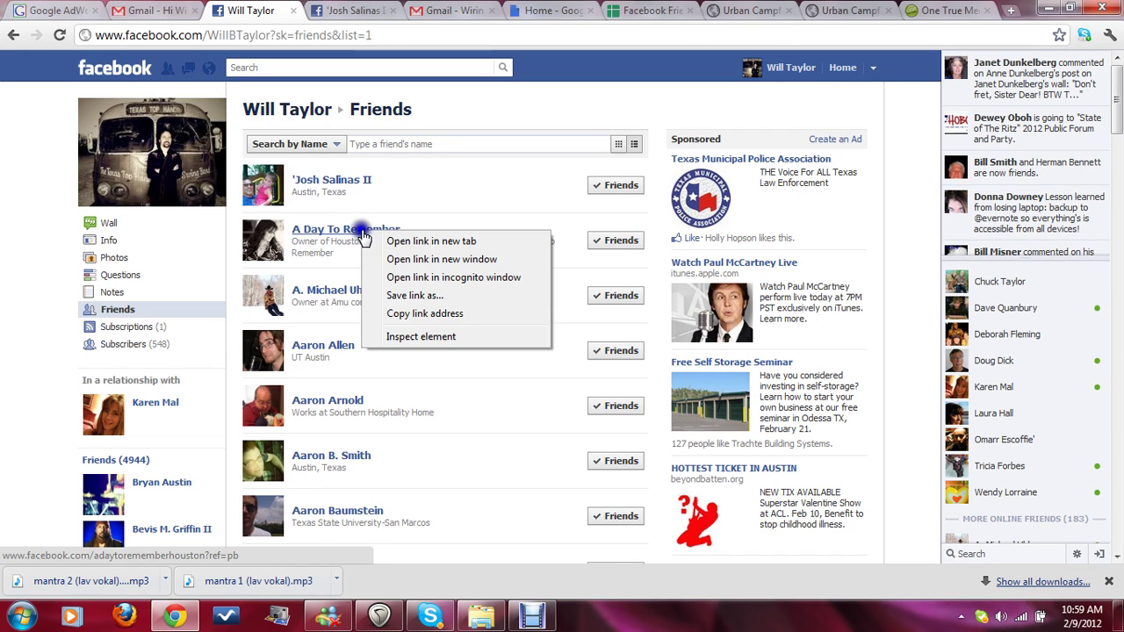
left_click(407, 242)
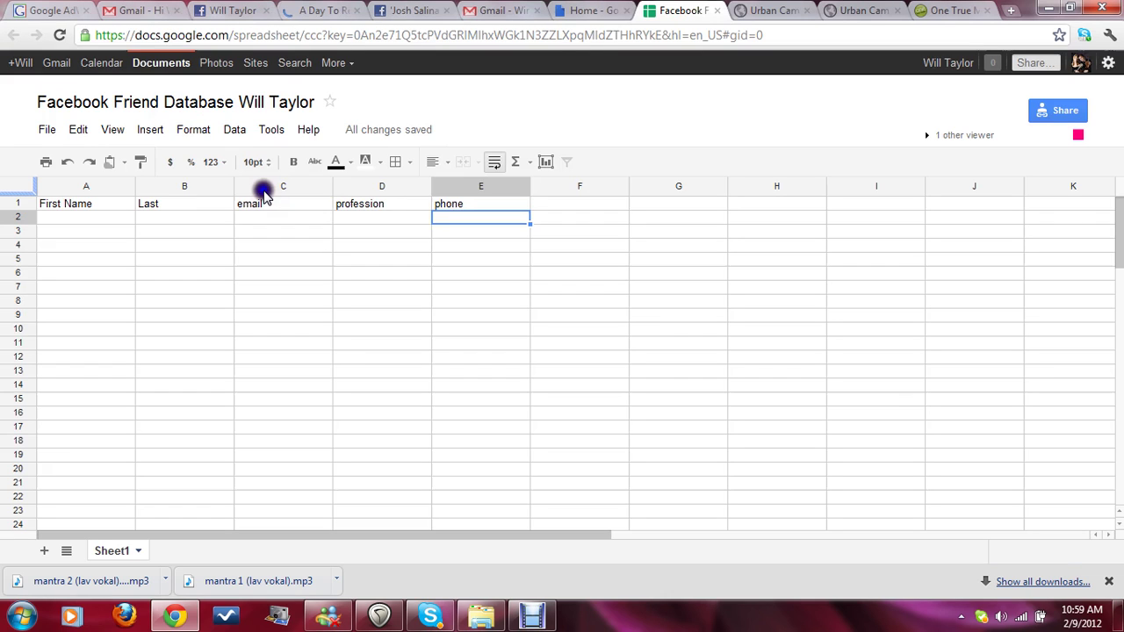
Insert a blank column left of email and give it the header 'company' in C1
left_click(264, 188)
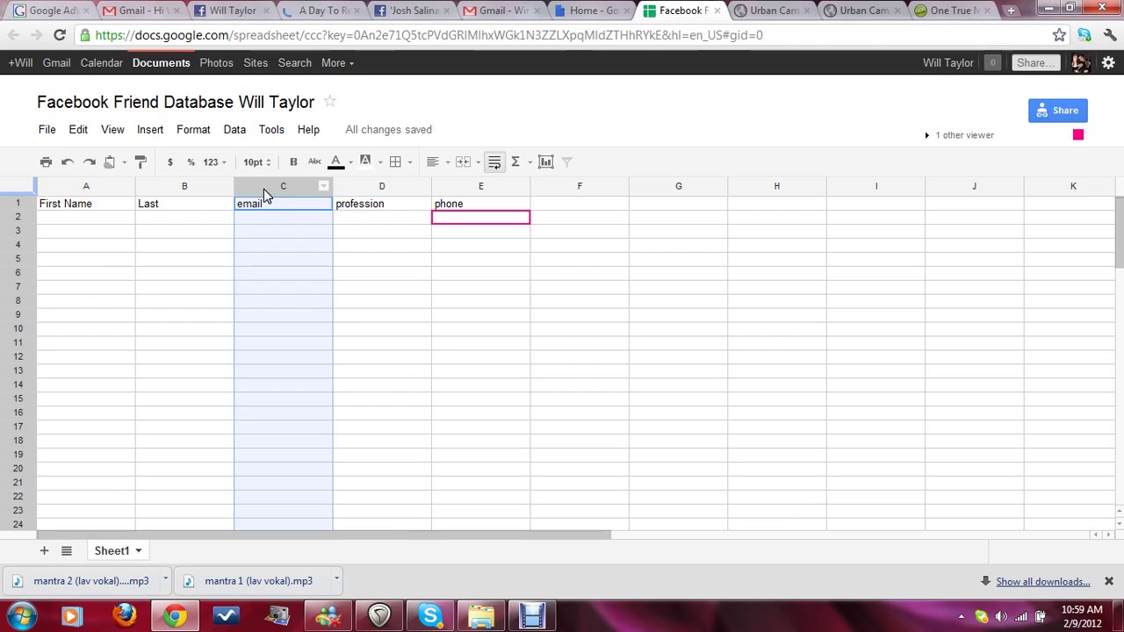
right_click(265, 194)
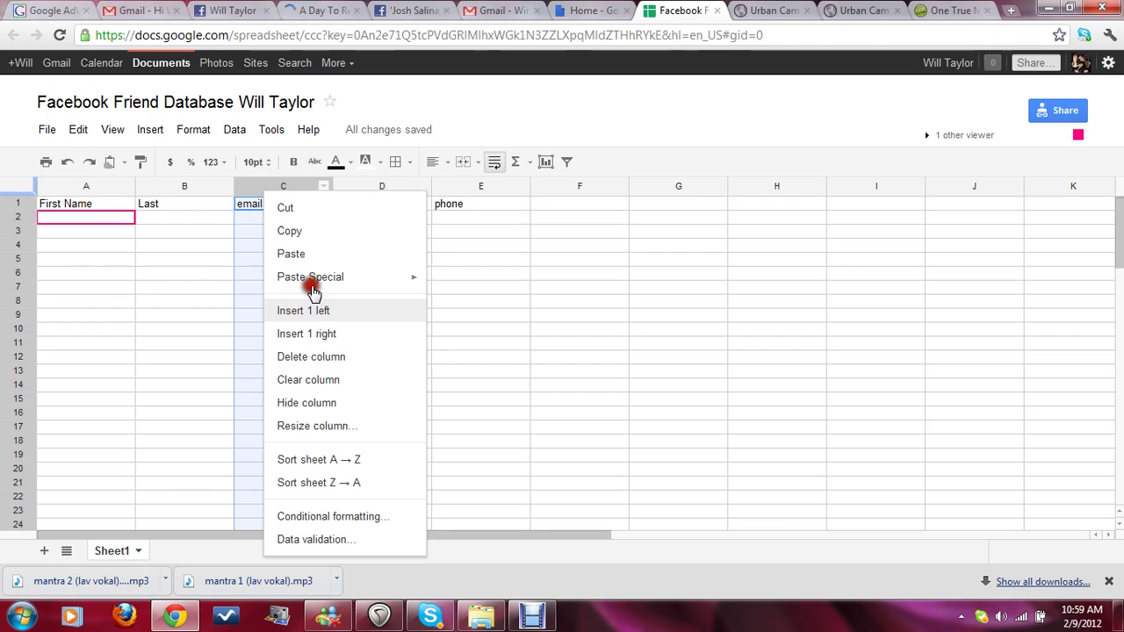
key("Return")
left_click(253, 207)
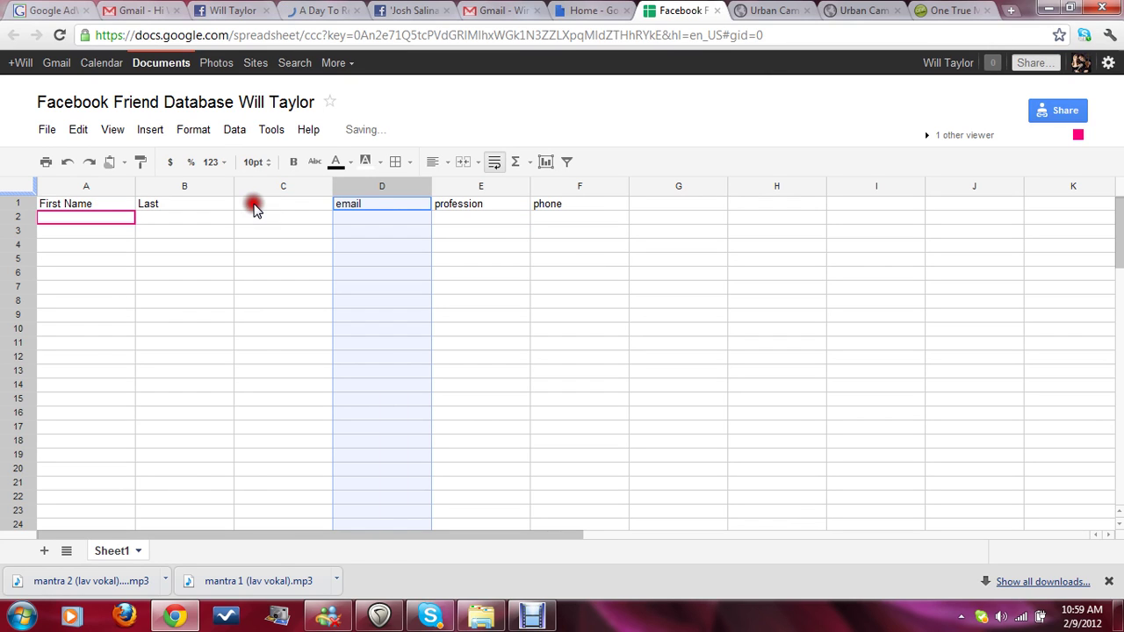
type("compa")
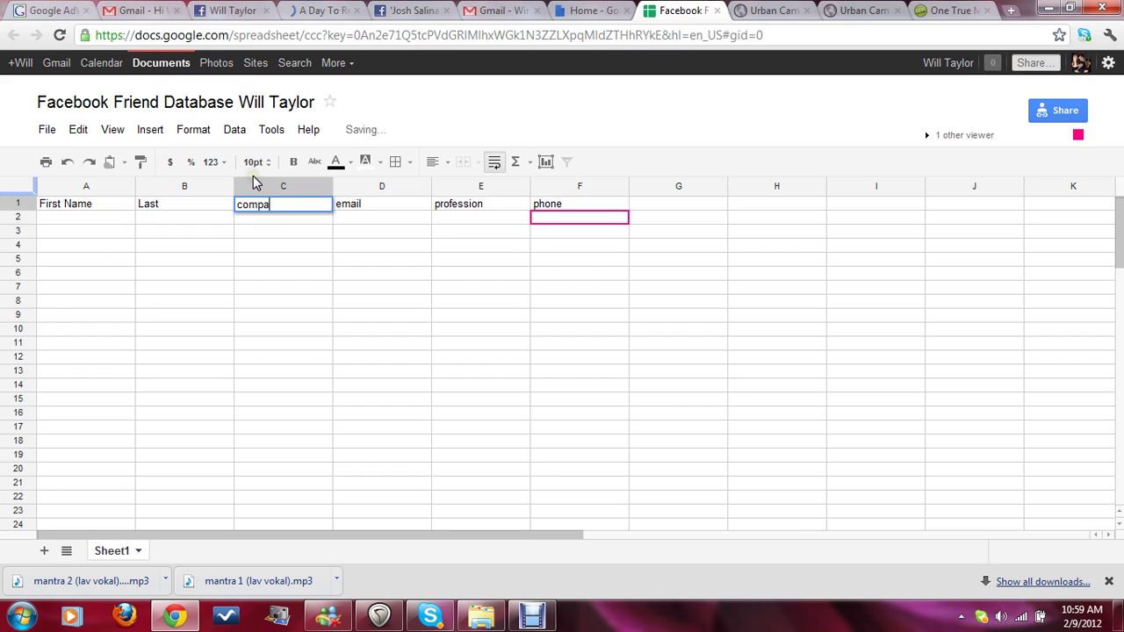
type("ny")
key("Return")
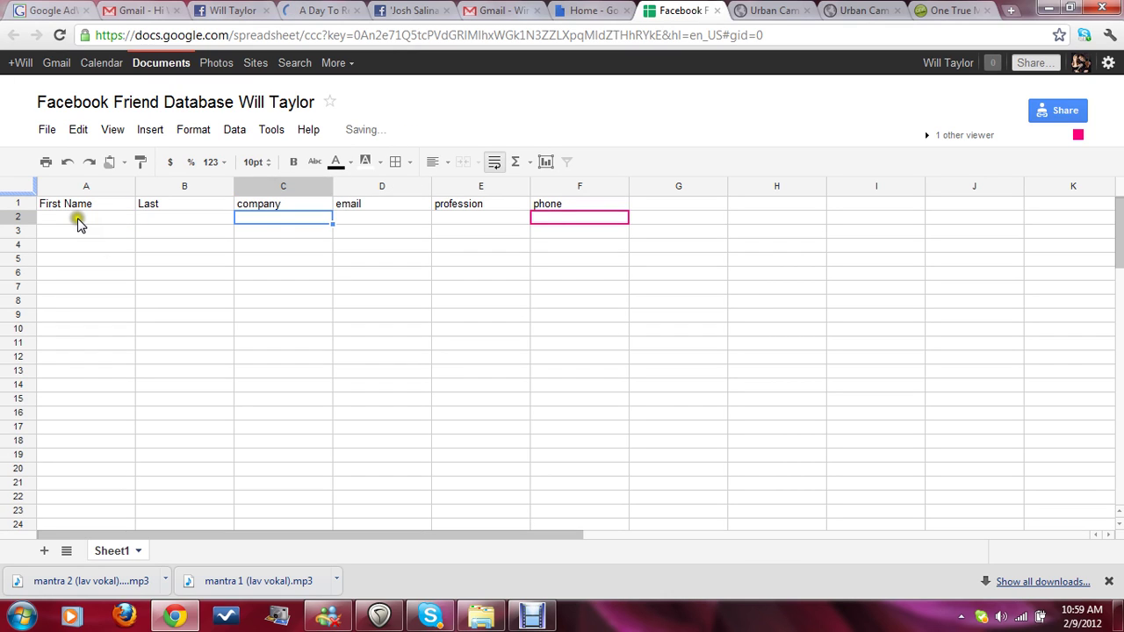
left_click(320, 10)
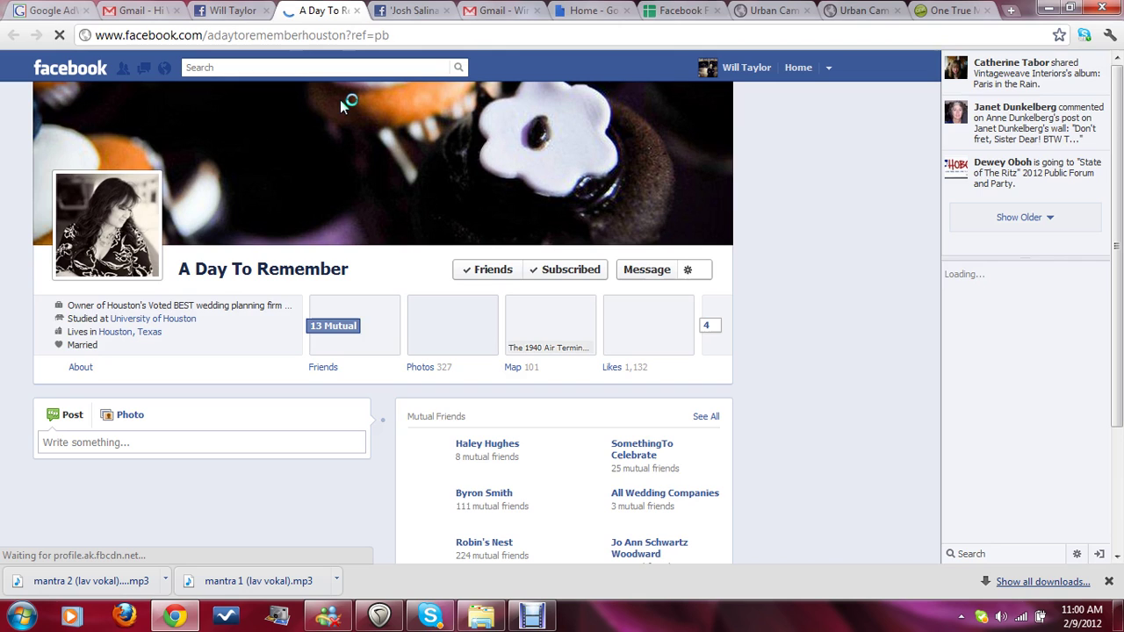
left_click(273, 384)
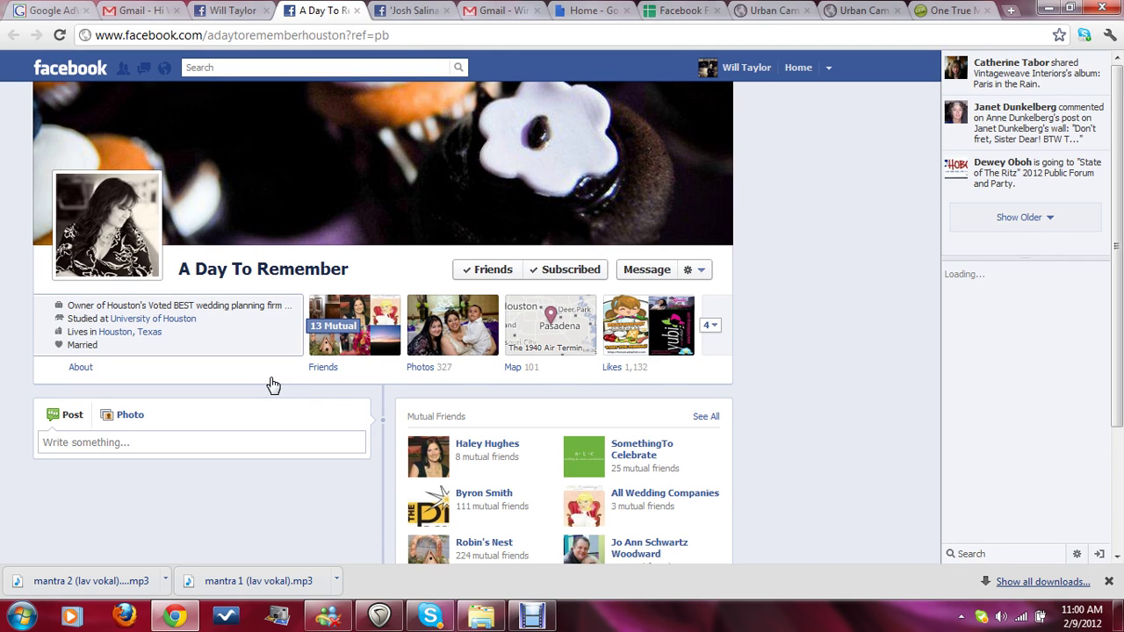
left_click(276, 379)
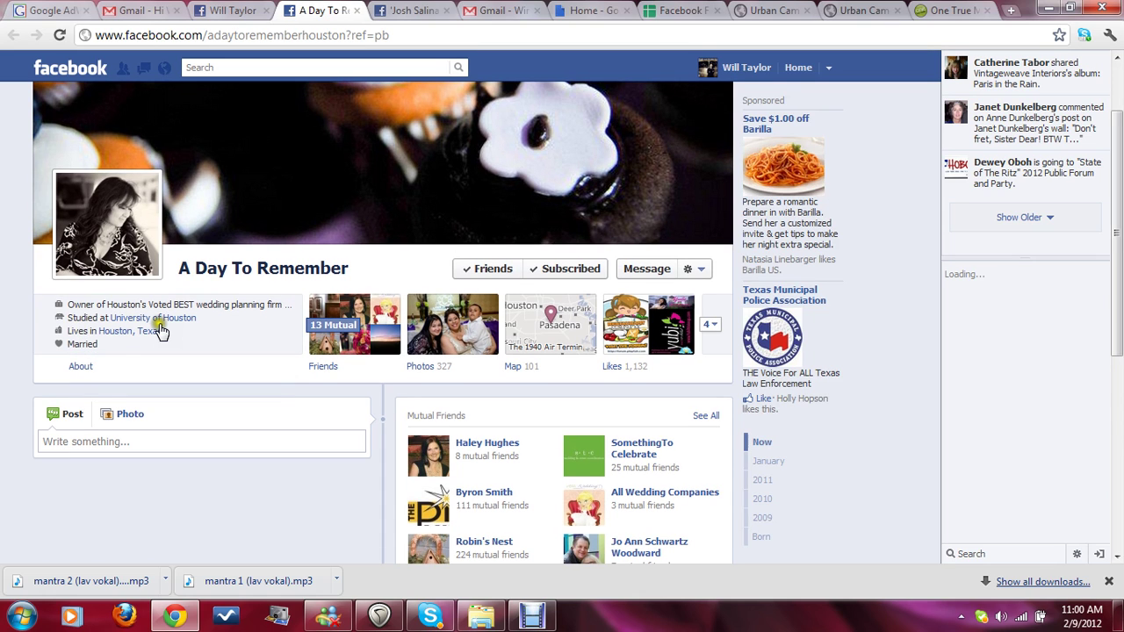
key("ctrl+8")
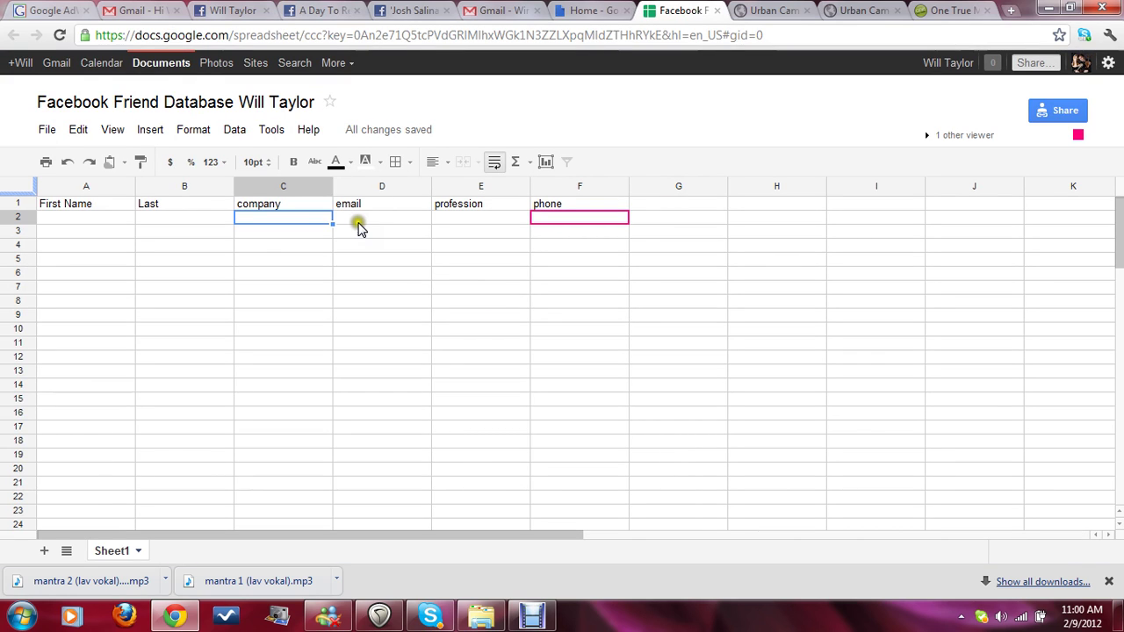
Insert a 'lives in' column left of email and enter Houston from the profile
left_click(362, 186)
right_click(362, 188)
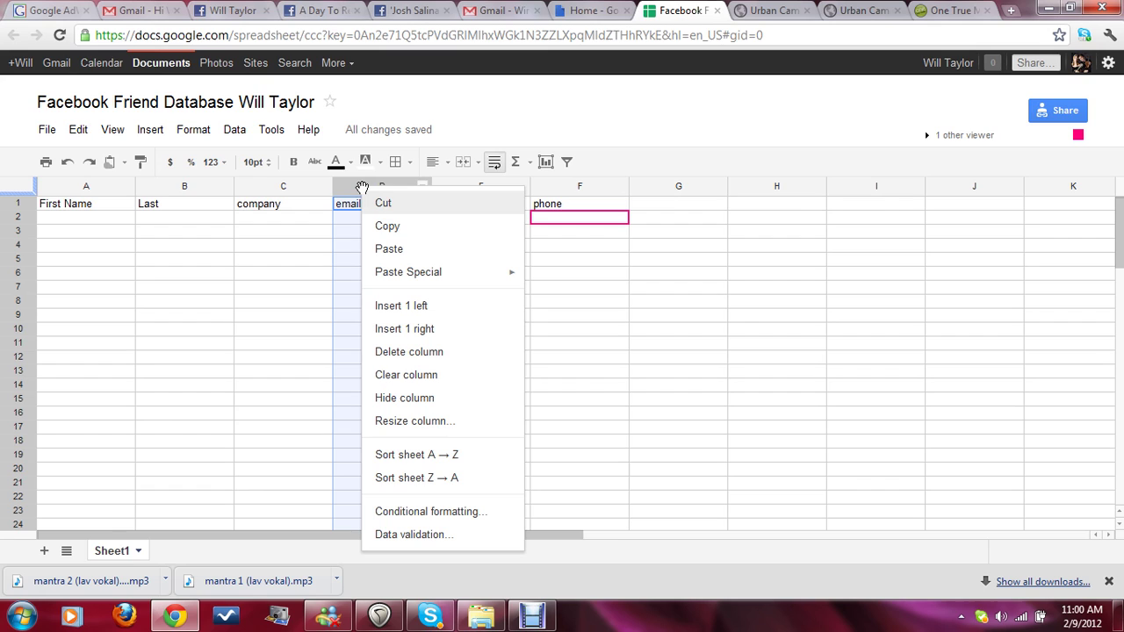
left_click(400, 306)
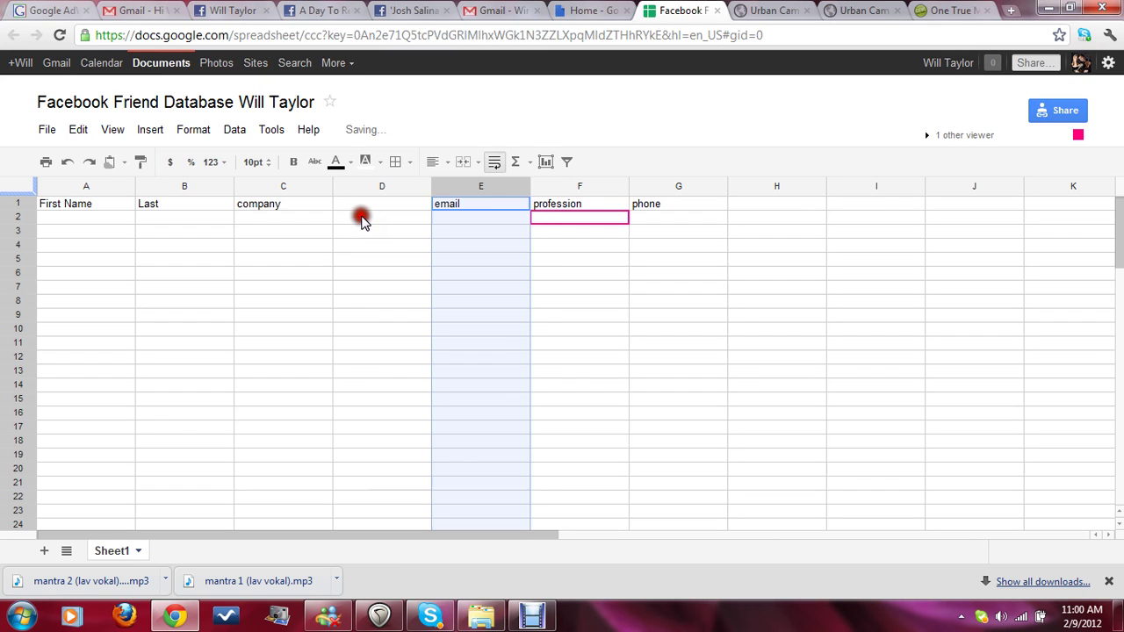
left_click(361, 209)
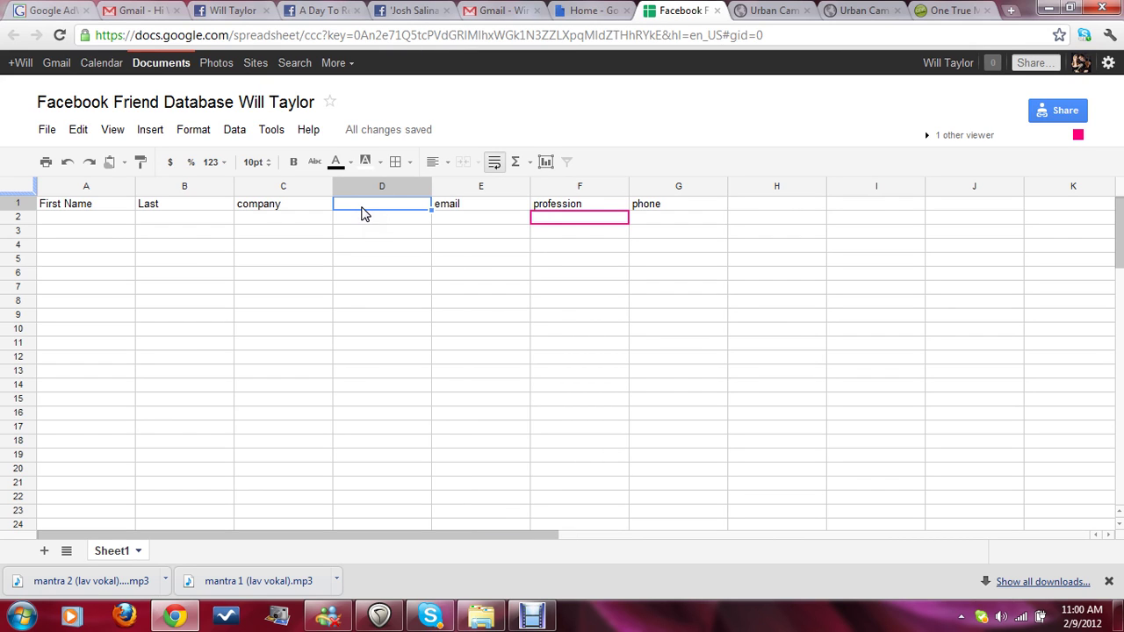
type("lives in")
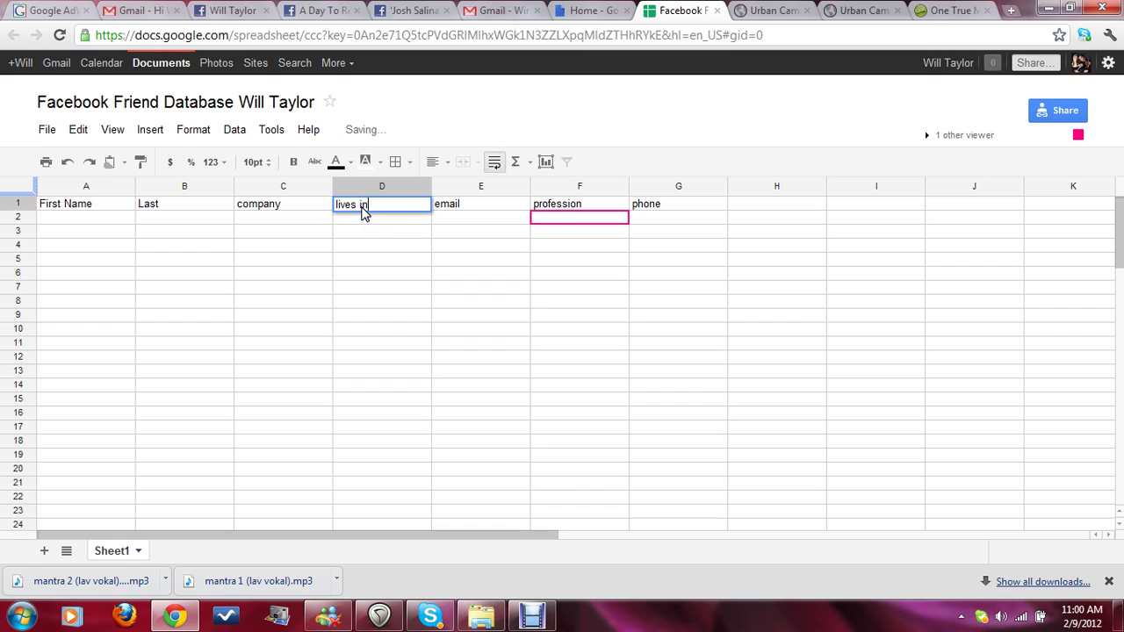
key("Return")
left_click(327, 12)
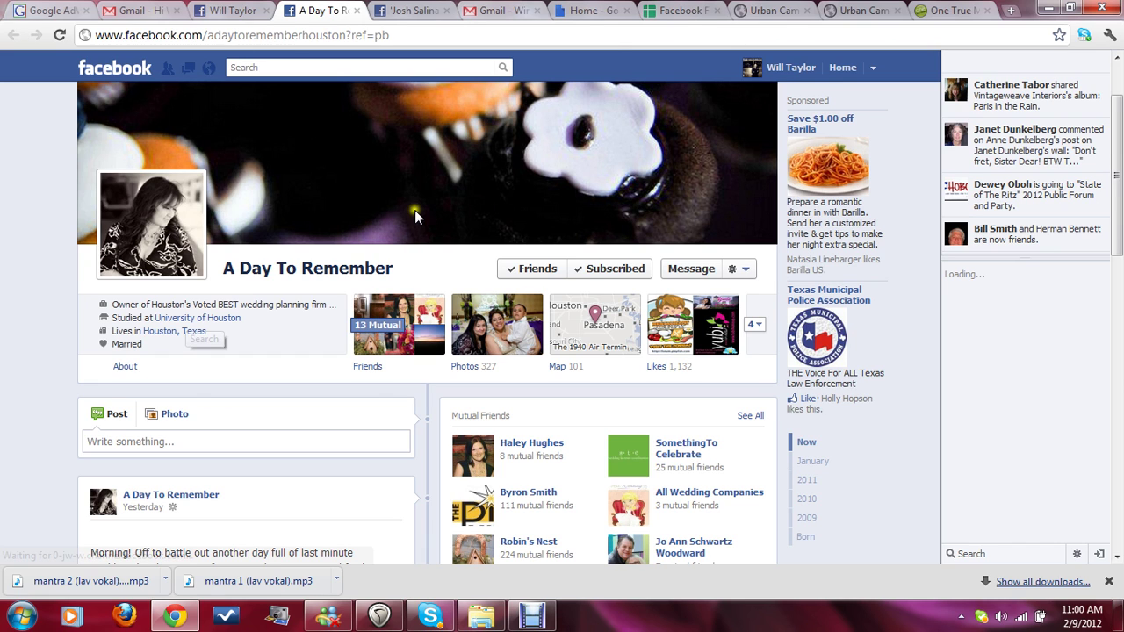
left_click(685, 11)
type("Houst")
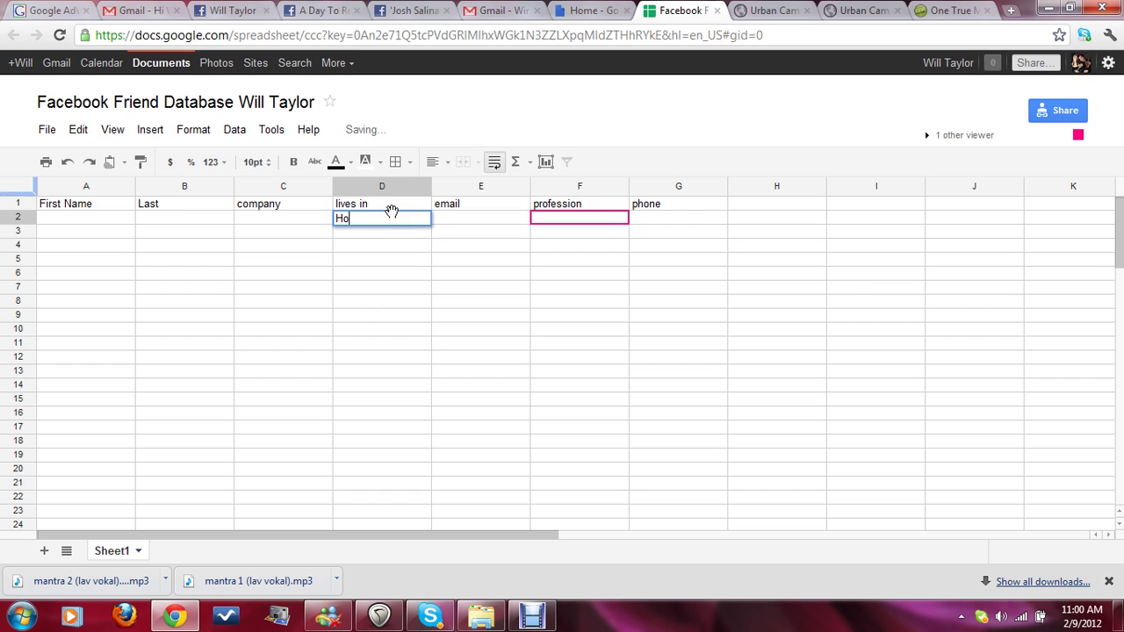
type("on")
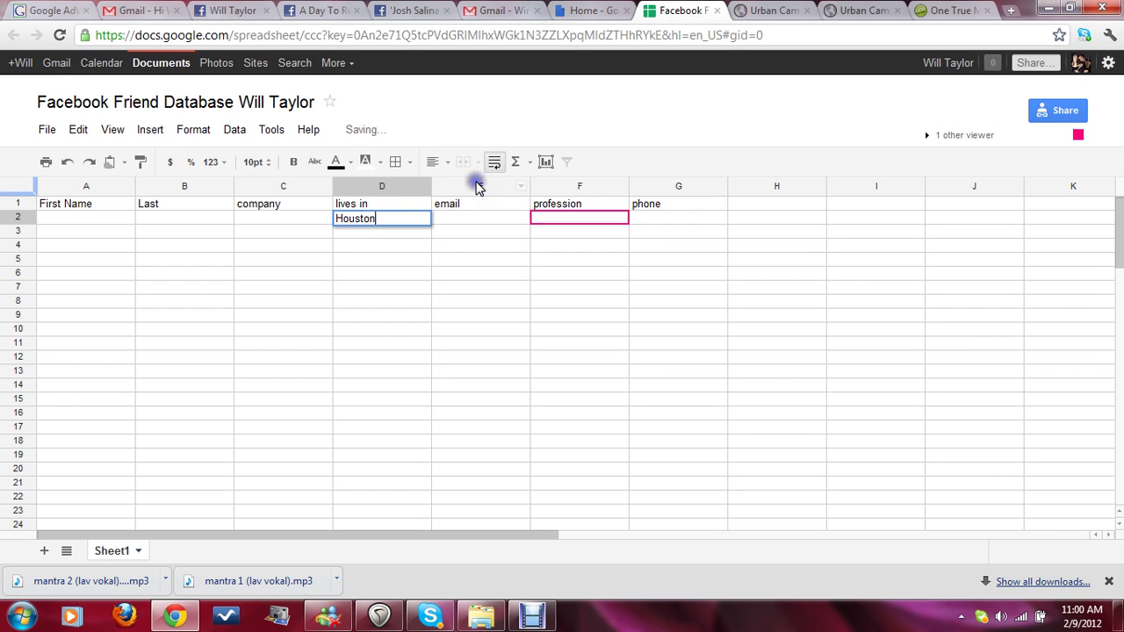
Insert a 'state' column in E and enter TX for row 2
right_click(477, 187)
left_click(509, 302)
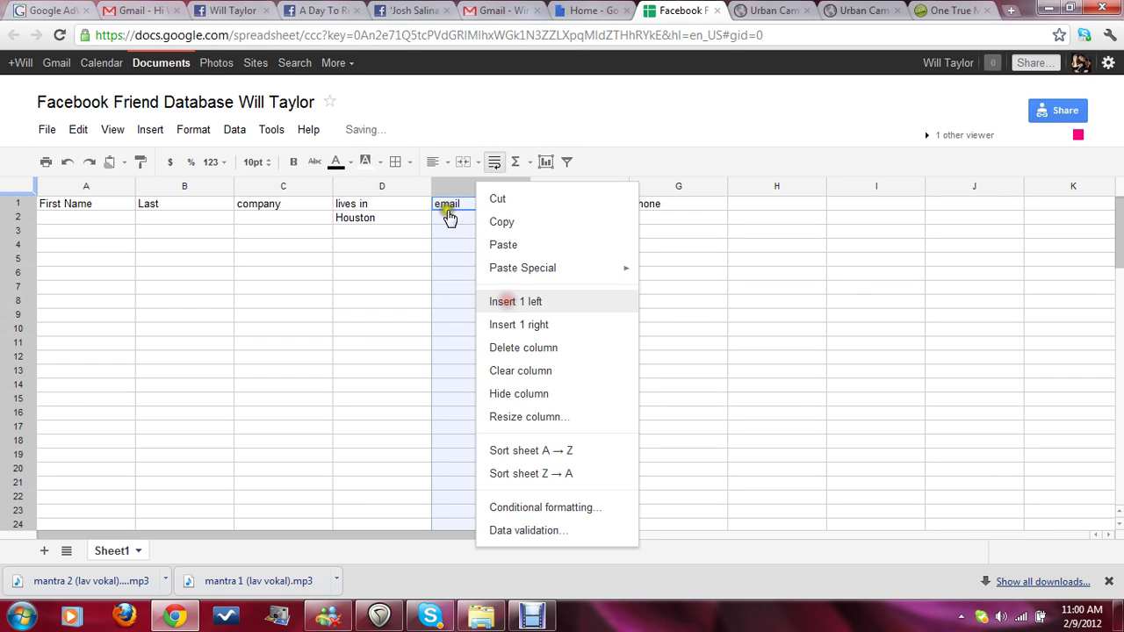
left_click(444, 207)
type("state")
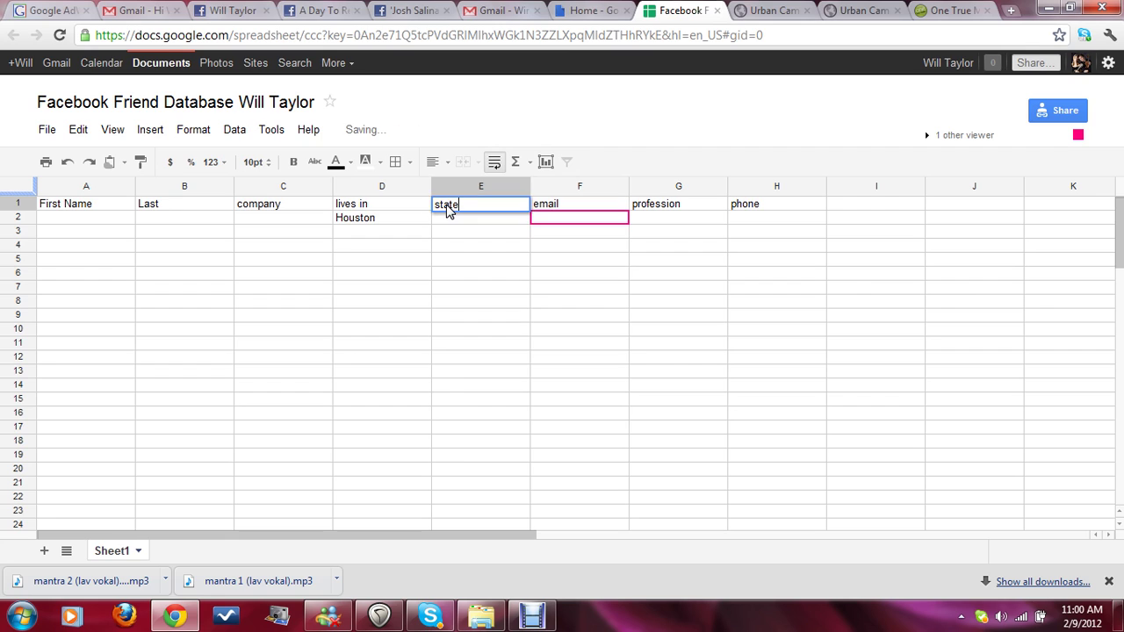
key("Return")
type("TX")
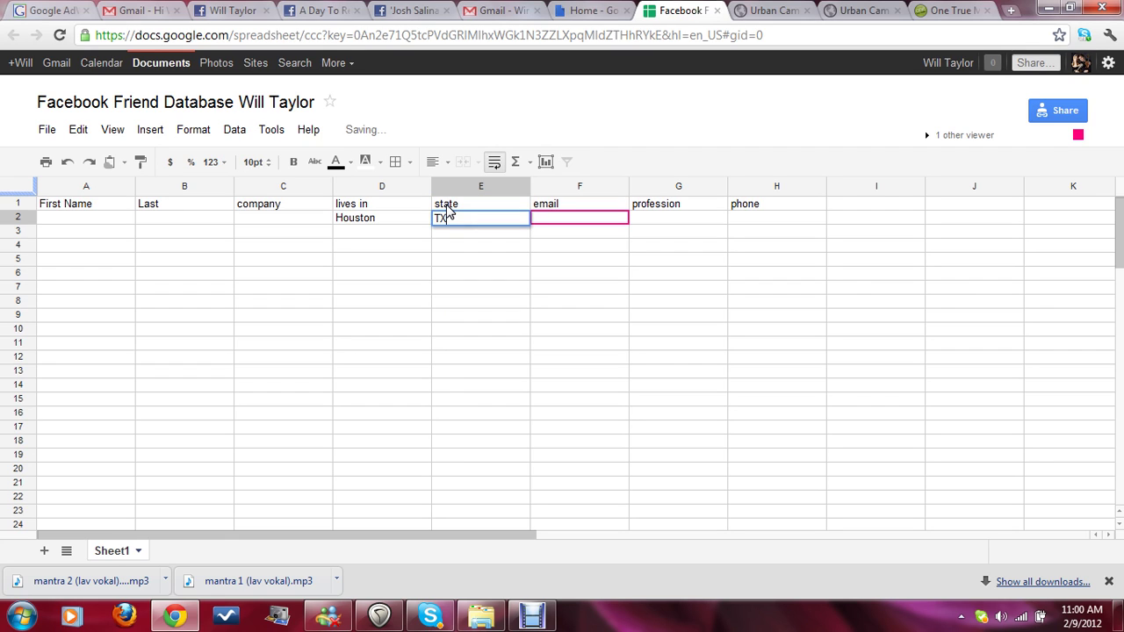
key("Return")
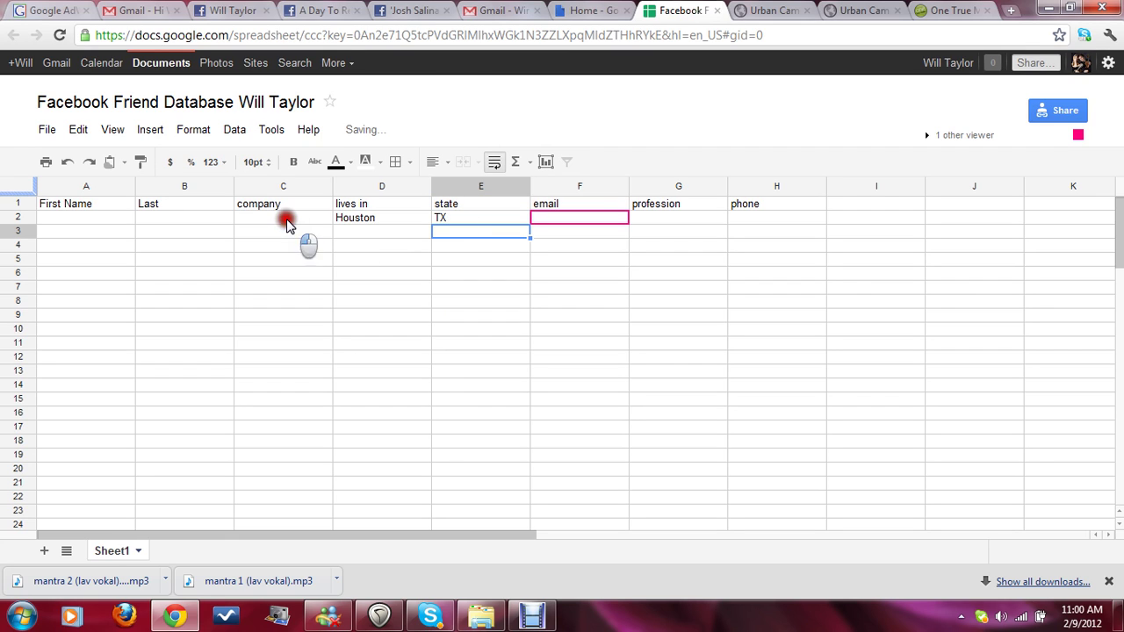
Enter 'A Day to Remember' as the company in C2
left_click(286, 219)
type("A ")
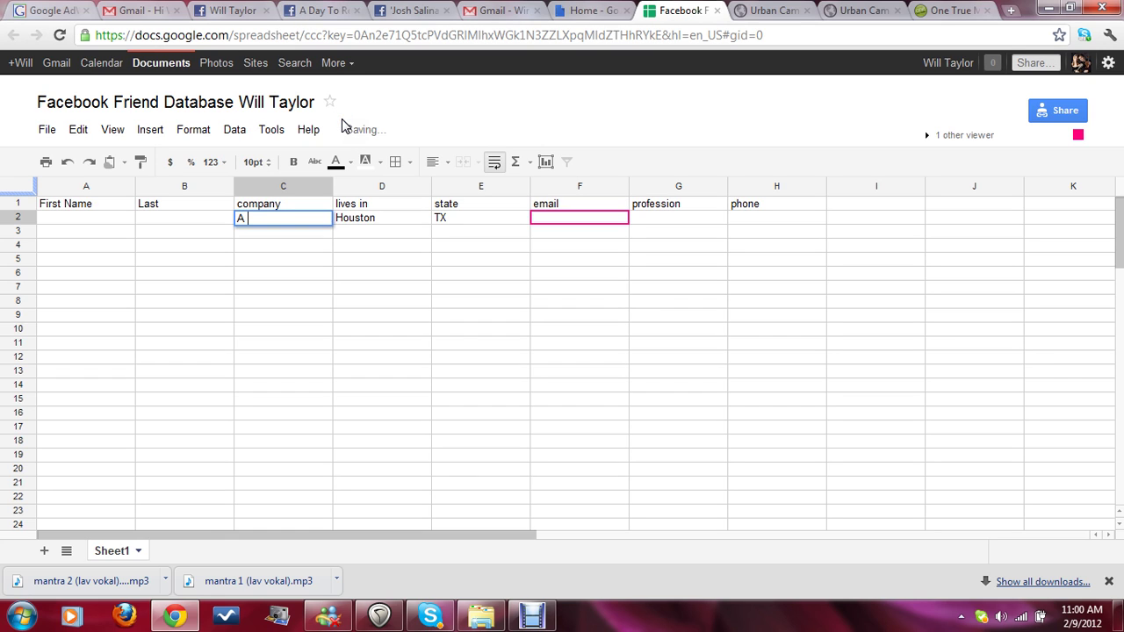
type("Day to Remember")
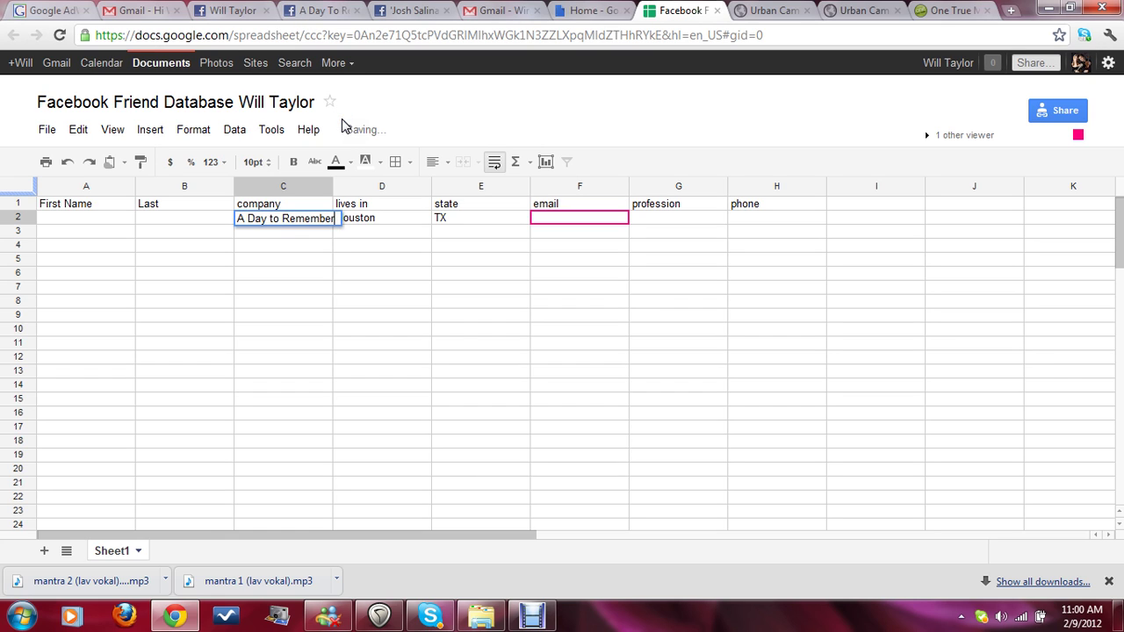
key("Return")
left_click(542, 509)
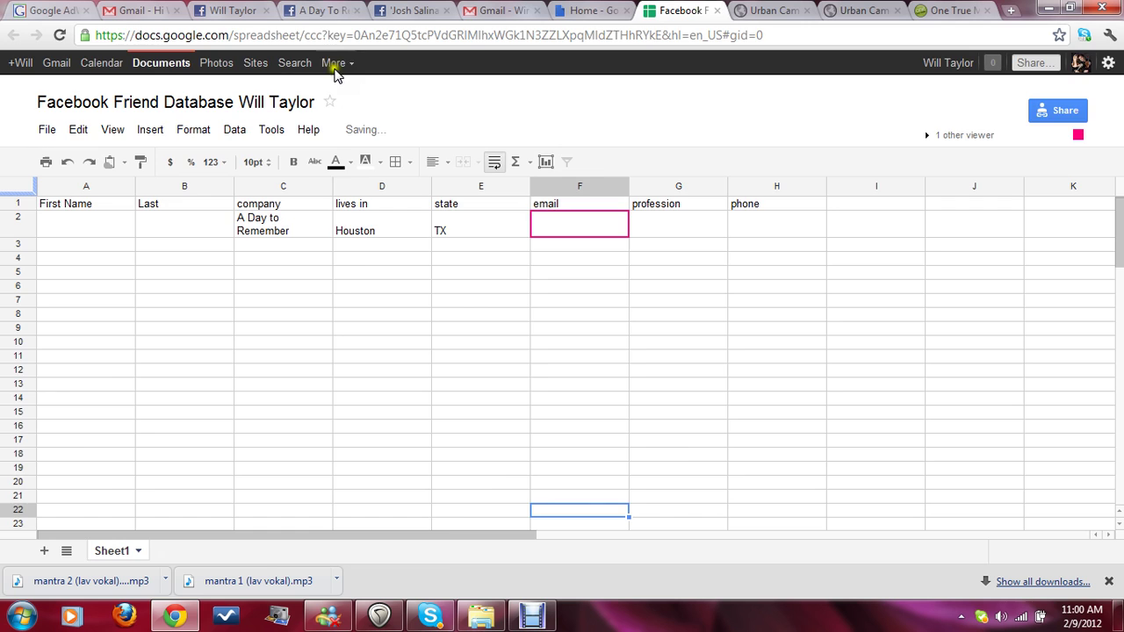
Open A Day To Remember's About info page and select its business website address
left_click(321, 10)
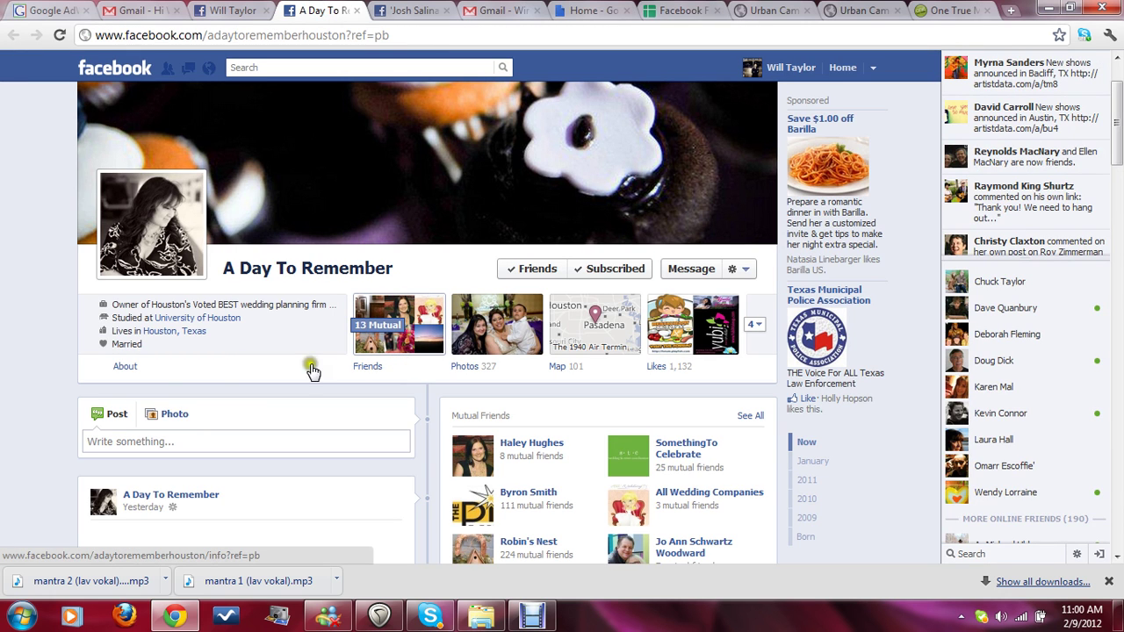
left_click(215, 414)
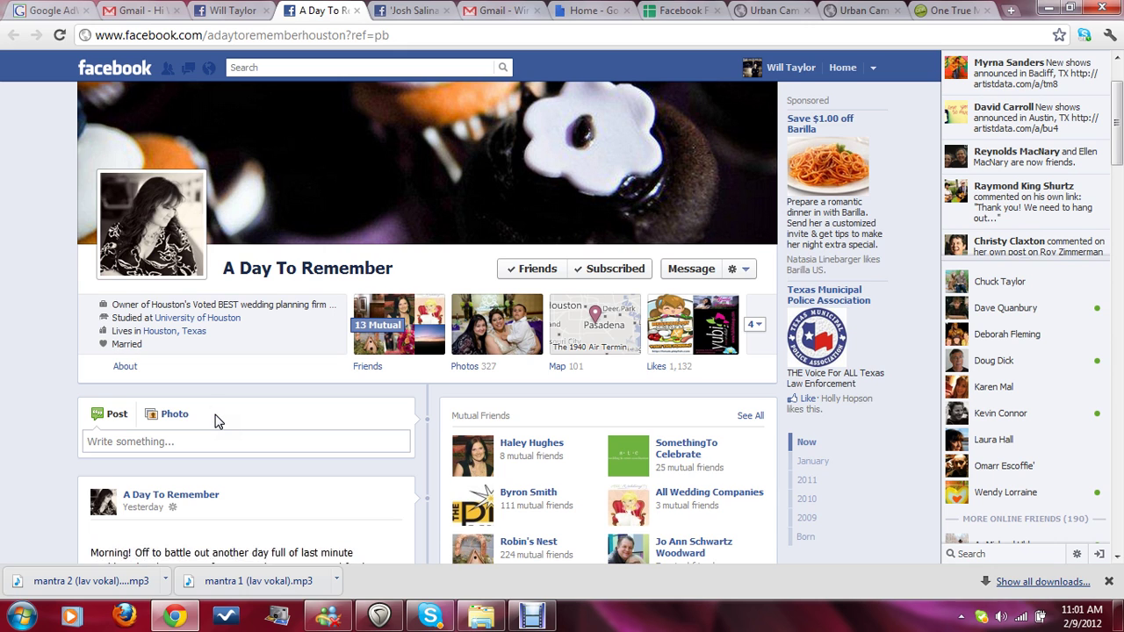
scroll(215, 418, "down", 1)
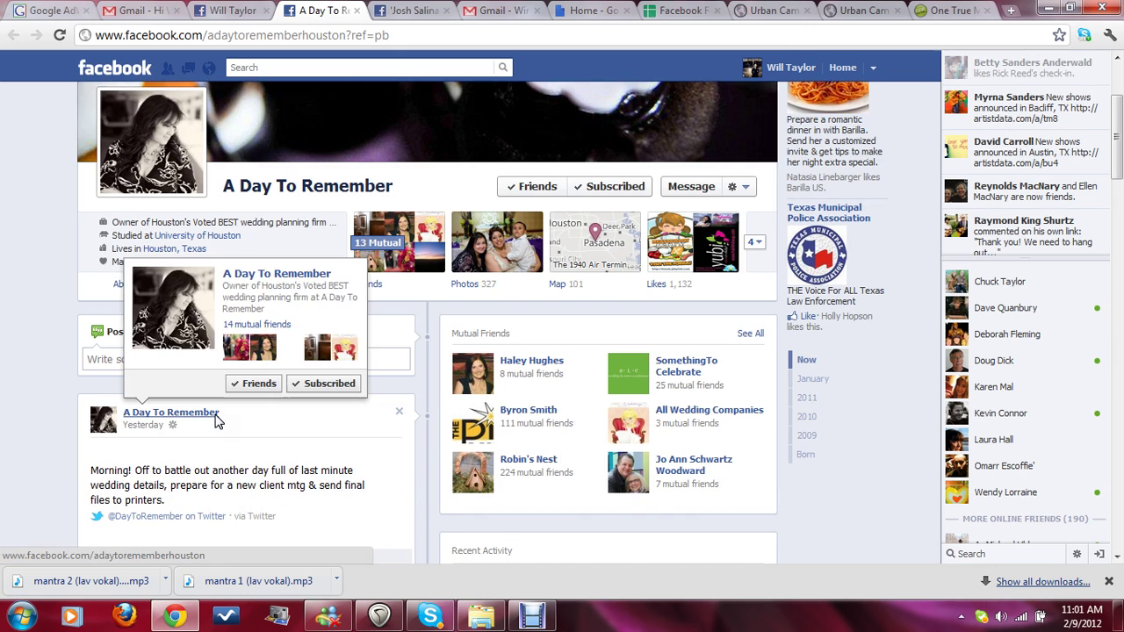
scroll(217, 422, "up", 2)
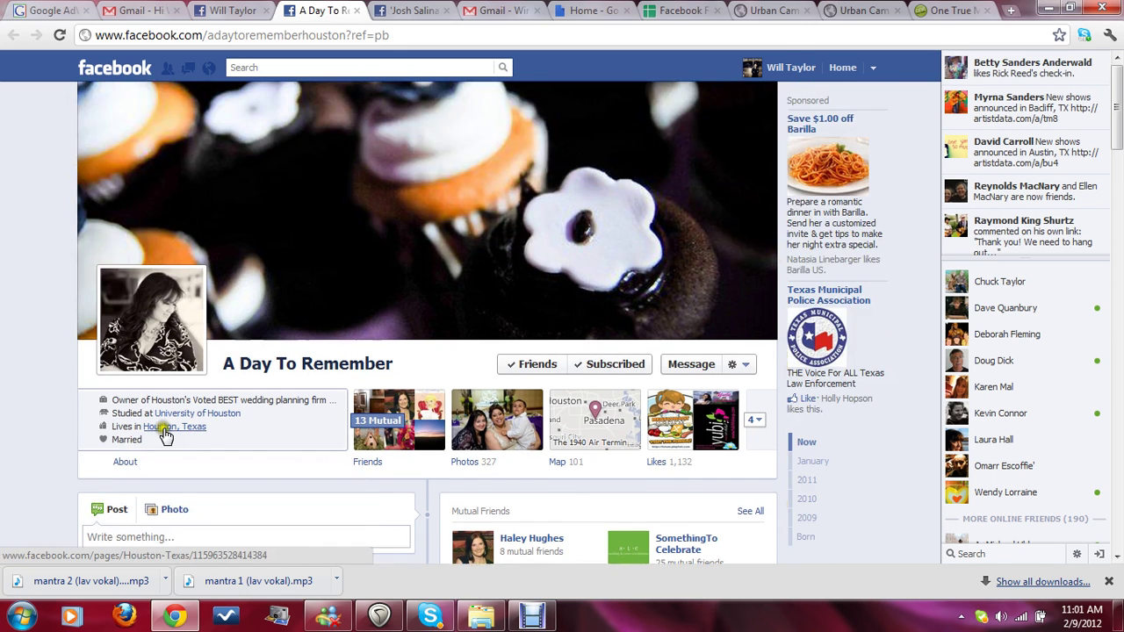
left_click(125, 462)
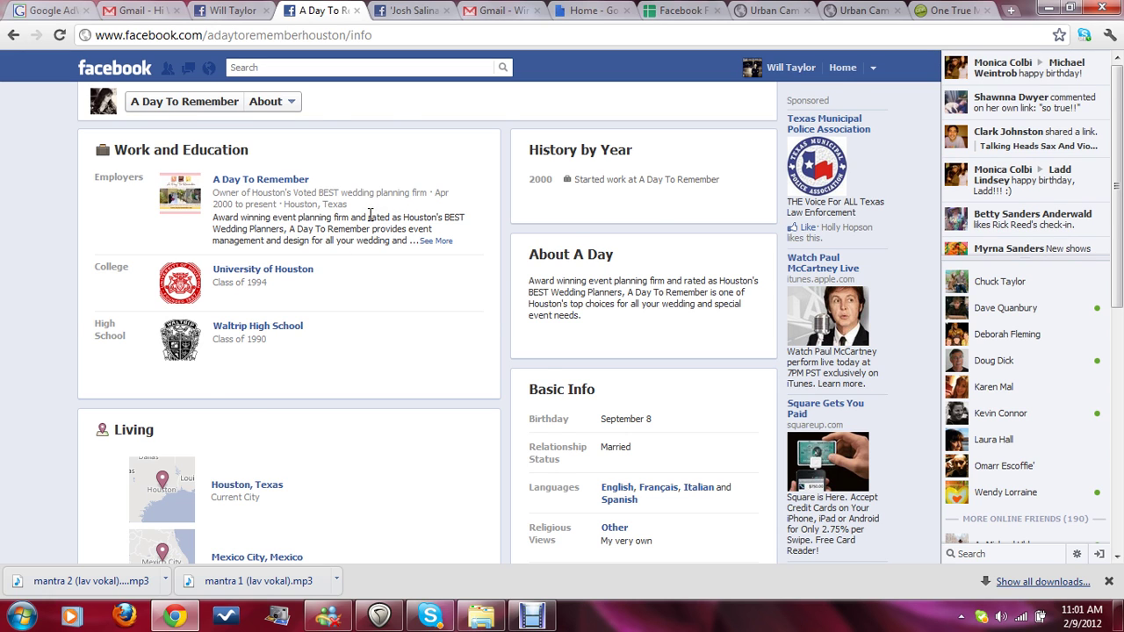
scroll(369, 215, "down", 3)
scroll(370, 214, "down", 2)
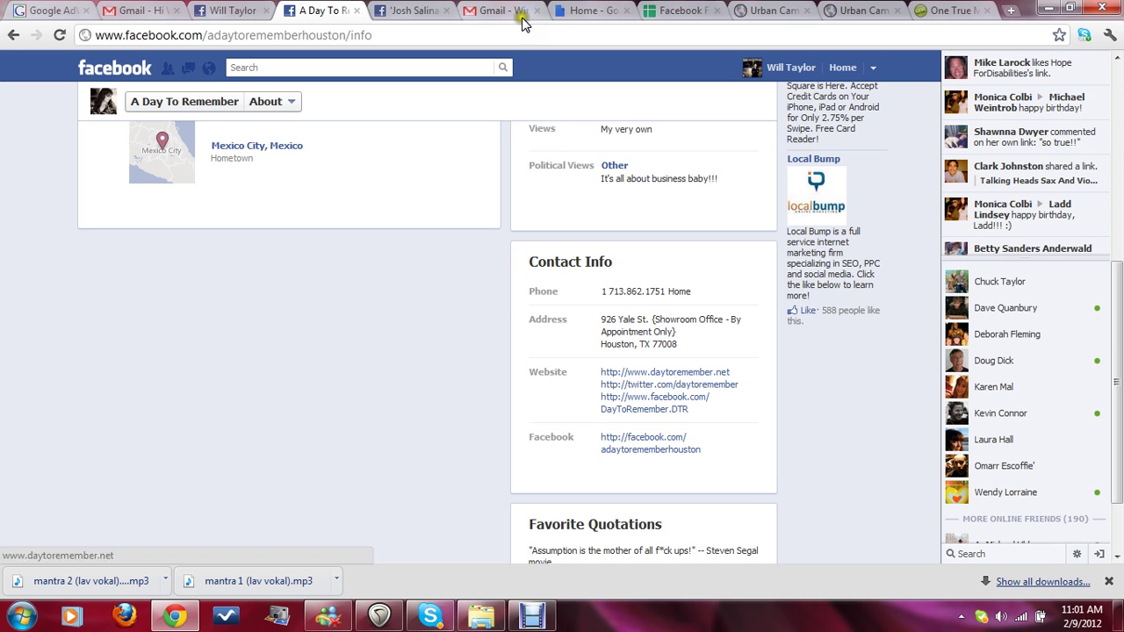
mouse_move(599, 372)
left_mouse_down()
mouse_move(732, 376)
mouse_move(604, 372)
left_mouse_up()
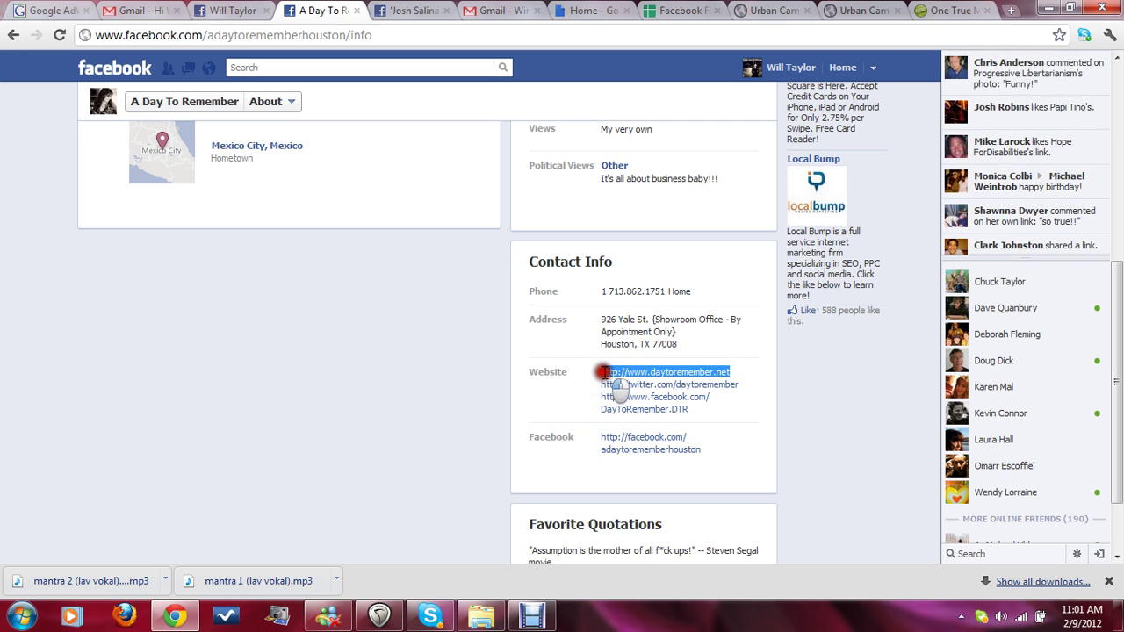
Add a 'website' column with the pasted URL, and enter profession 'wedding planner,wedding website'
left_click(655, 10)
left_click(845, 204)
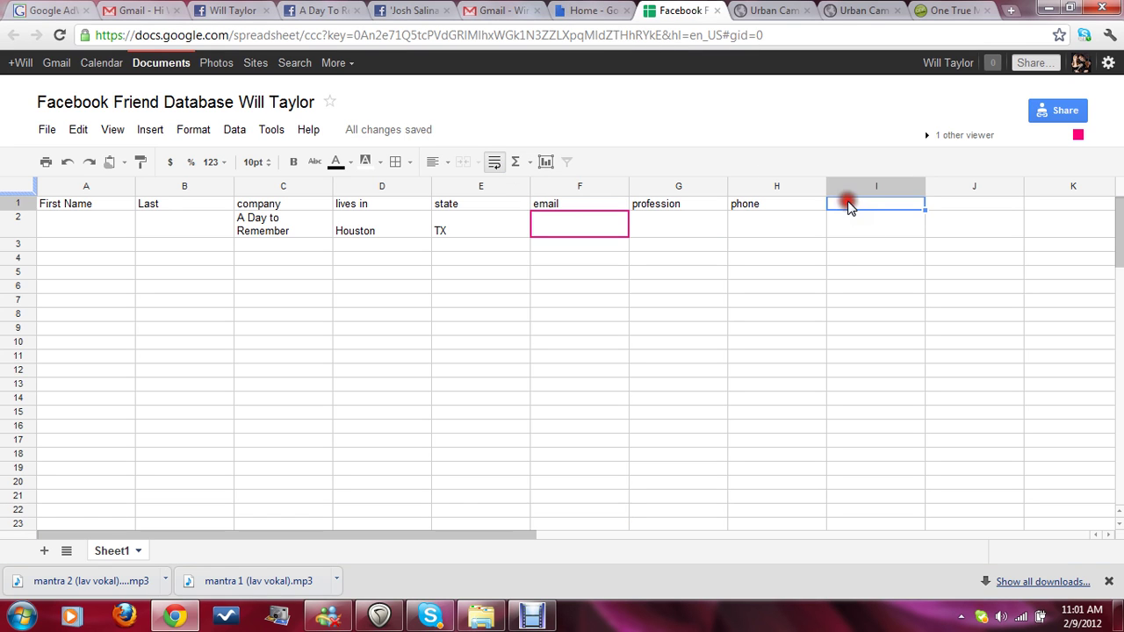
type("website")
key("BackSpace")
key("BackSpace")
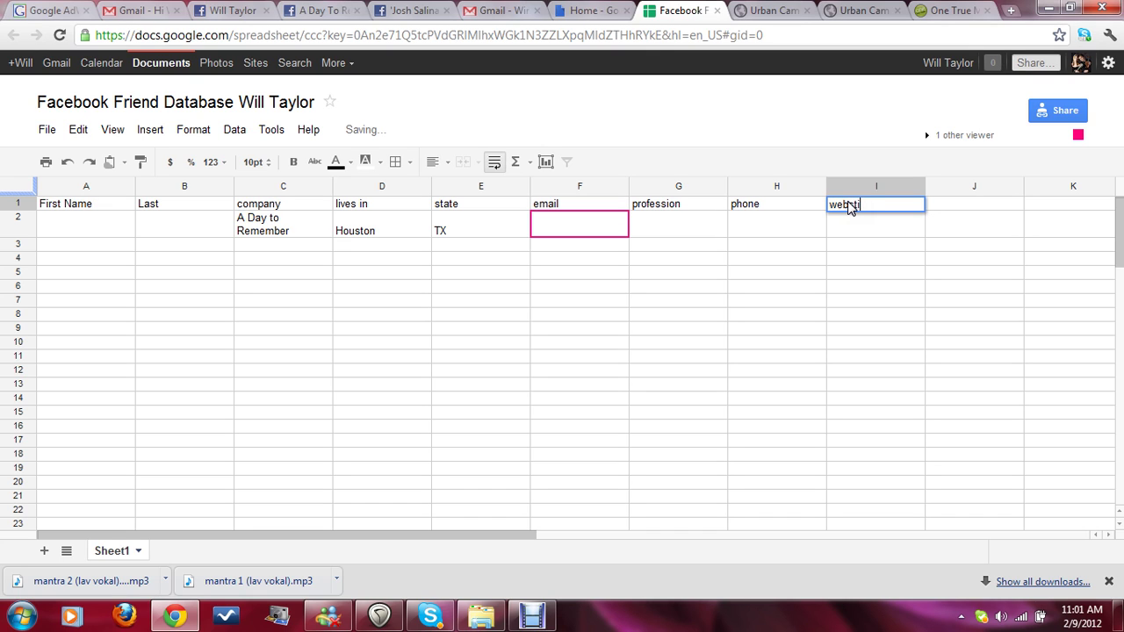
key("BackSpace")
key("BackSpace")
type("site")
key("Return")
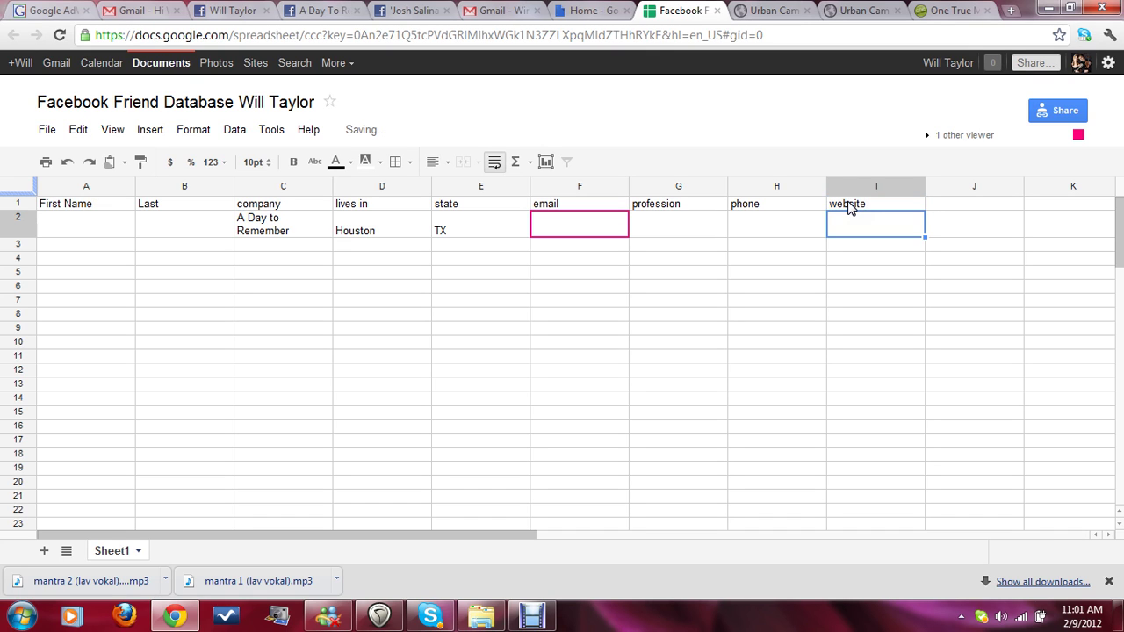
type("http://www.daytoremember.net")
left_click(701, 226)
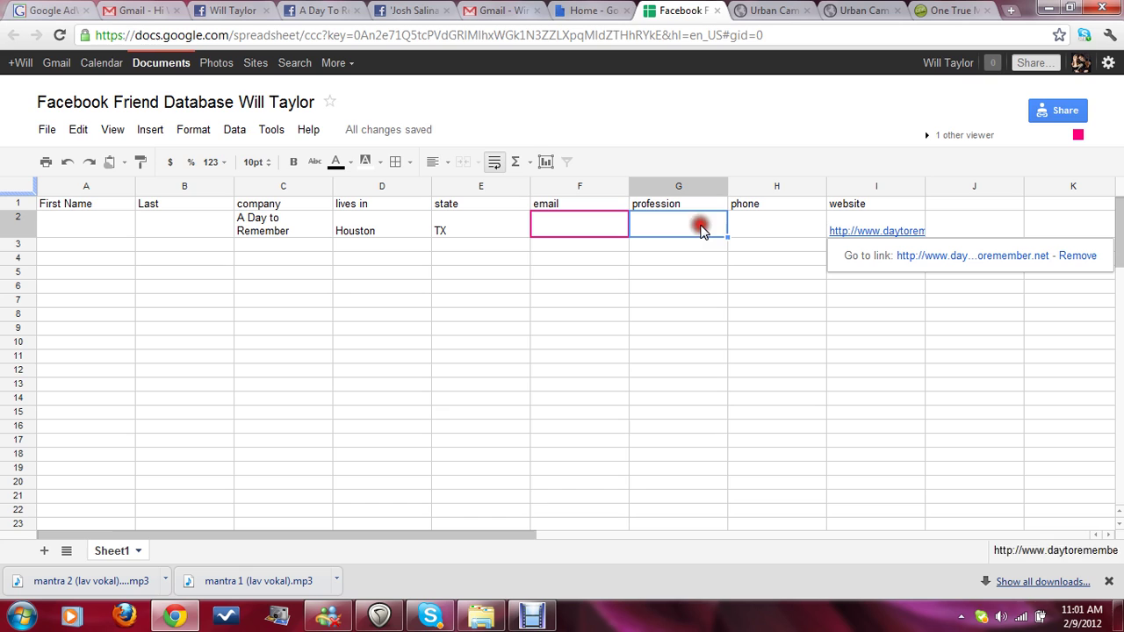
type("wedding pl")
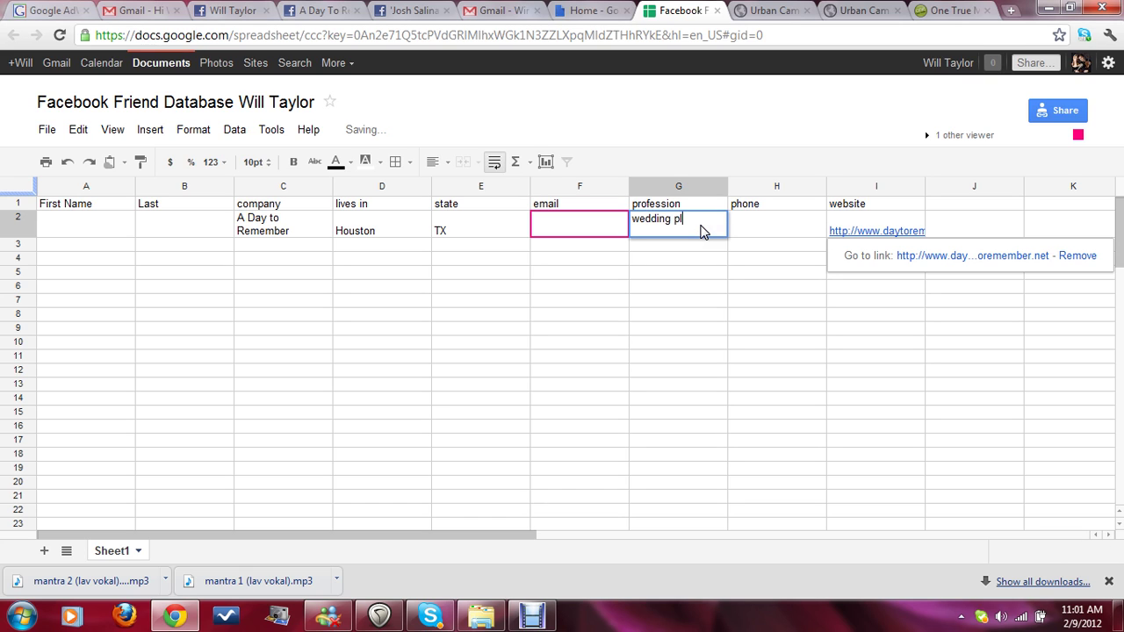
type("anner")
type(",wedding w")
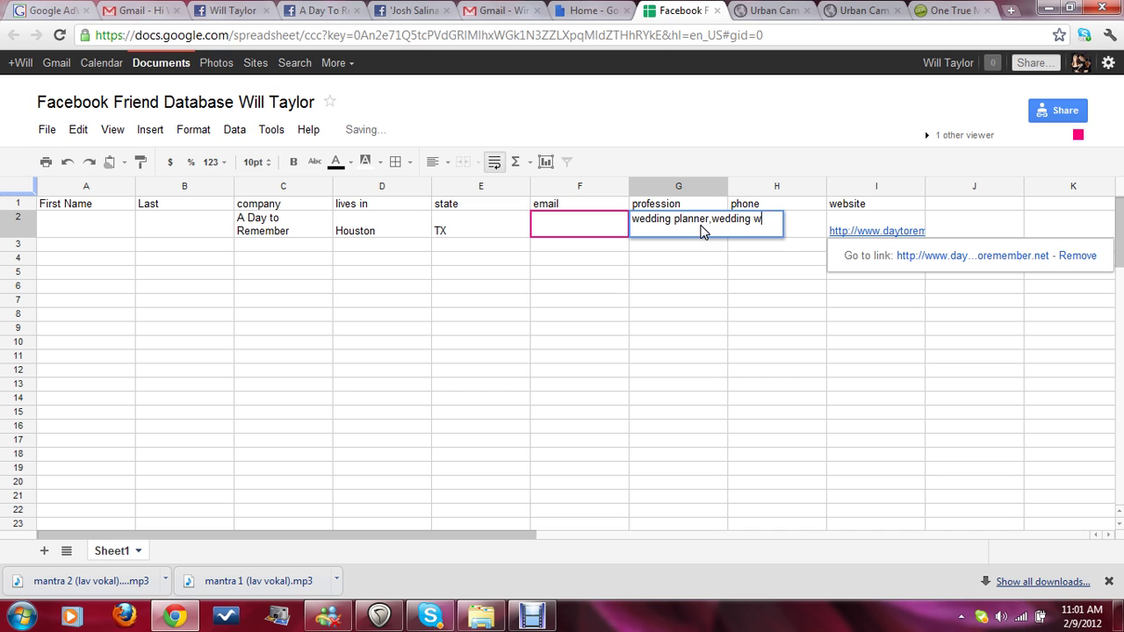
type("ebsite")
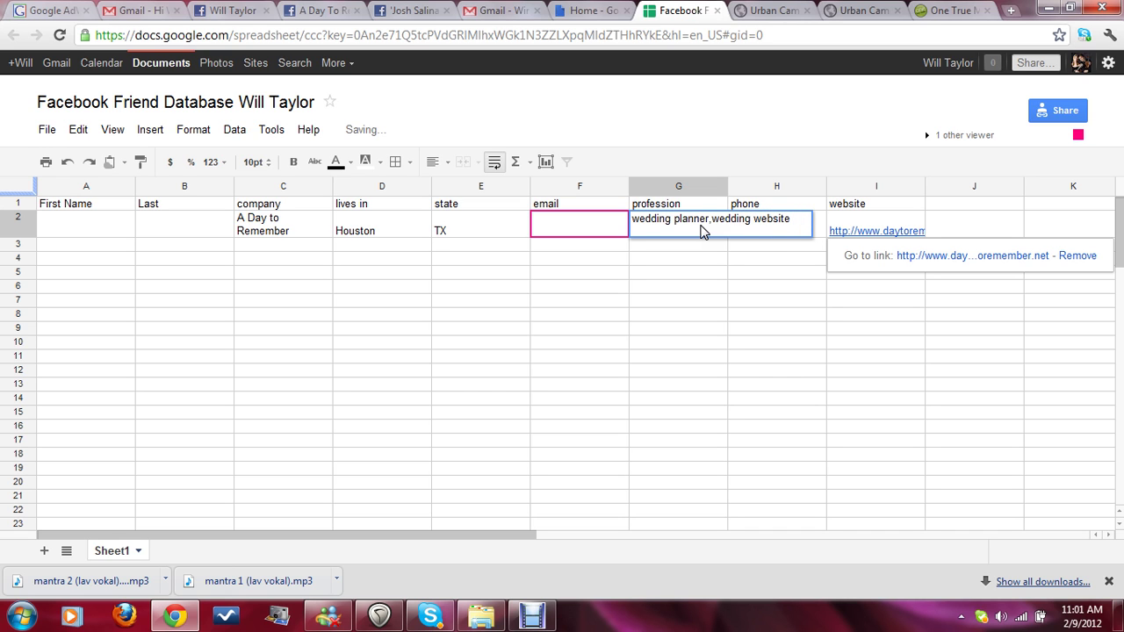
left_click(701, 201)
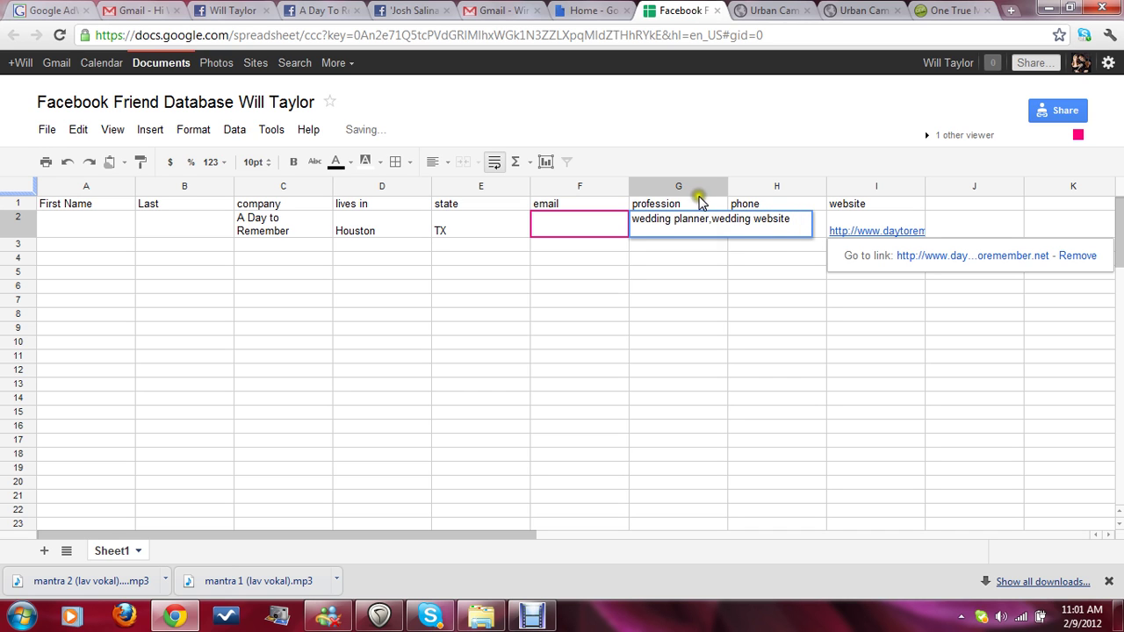
left_click(329, 16)
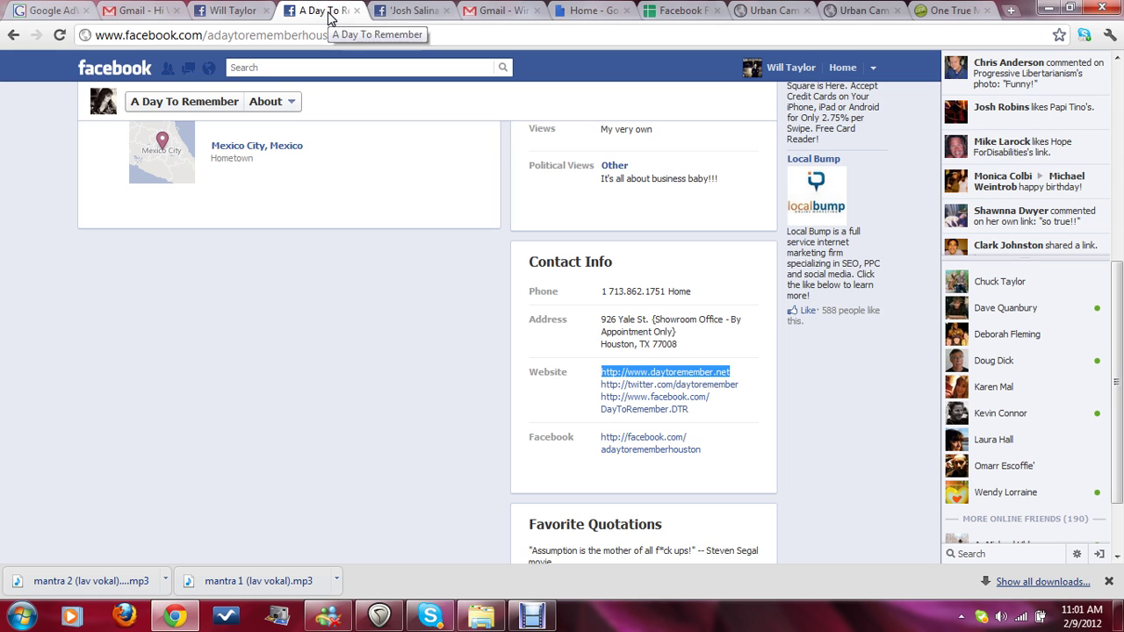
left_click(665, 294)
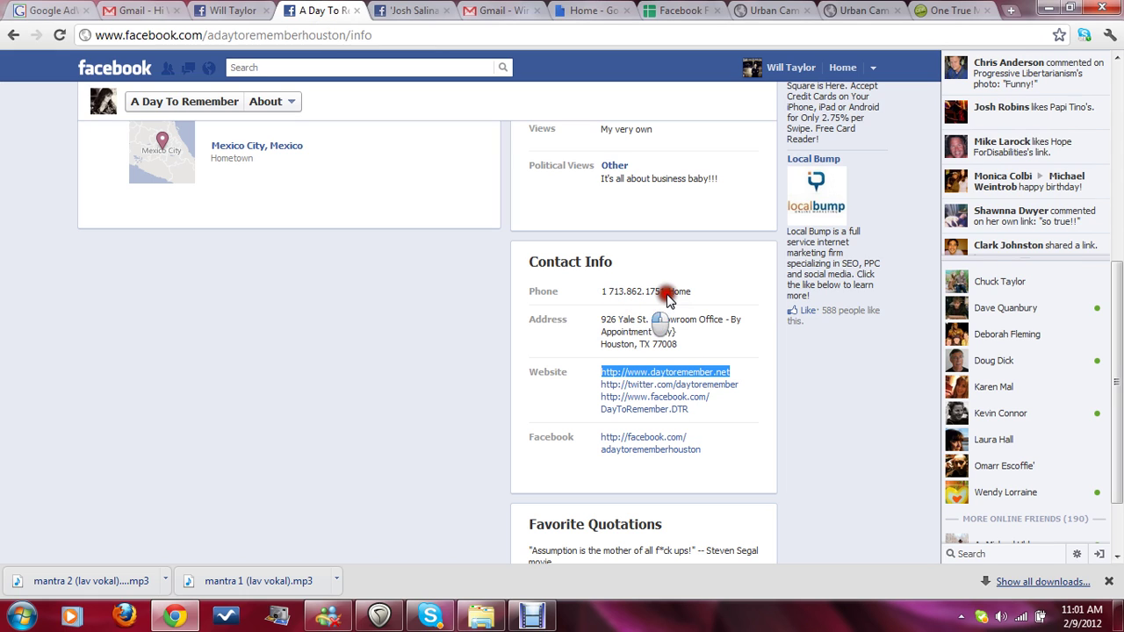
double_click(663, 292)
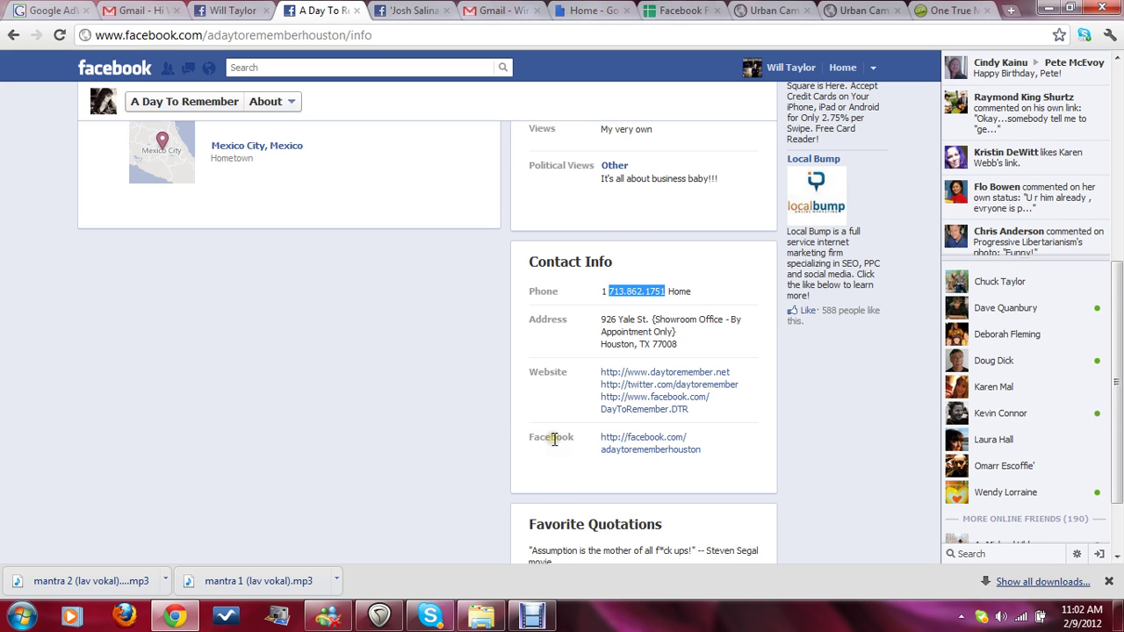
scroll(553, 439, "down", 2)
Check the sheet, then close the A Day To Remember tab and select the first-name cell A2
left_click(676, 10)
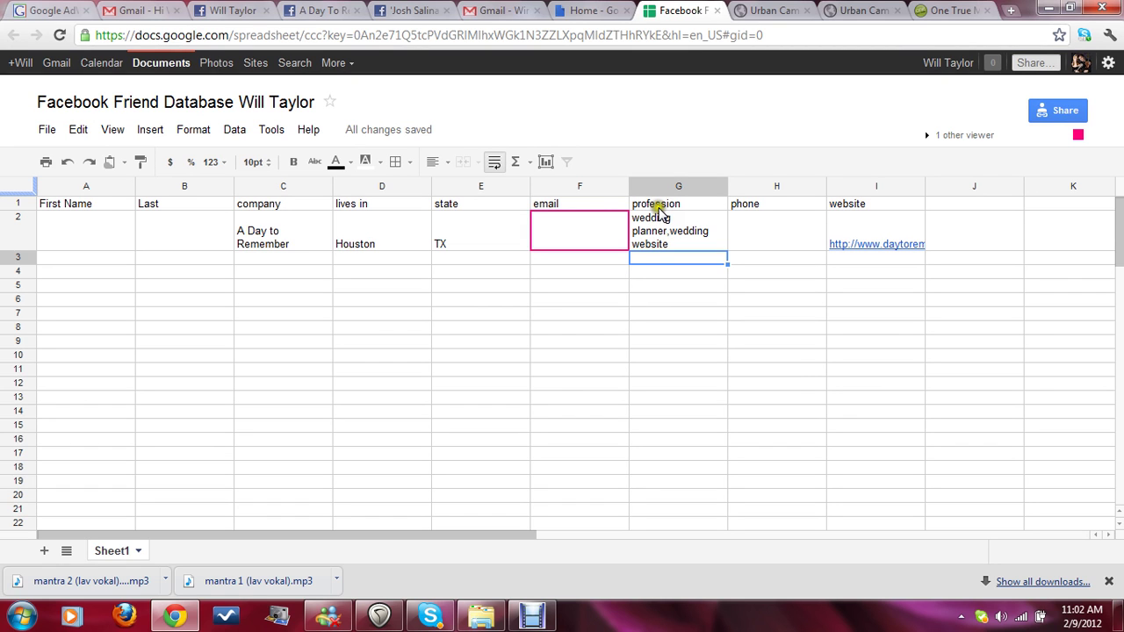
left_click(320, 9)
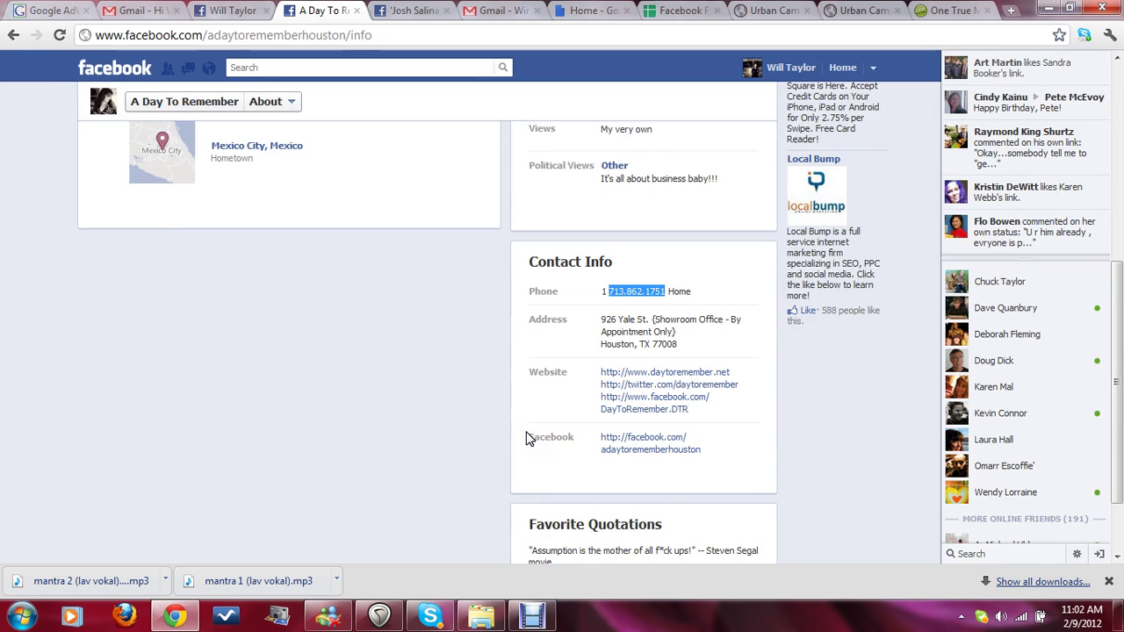
scroll(527, 437, "up", 1)
scroll(527, 438, "up", 1)
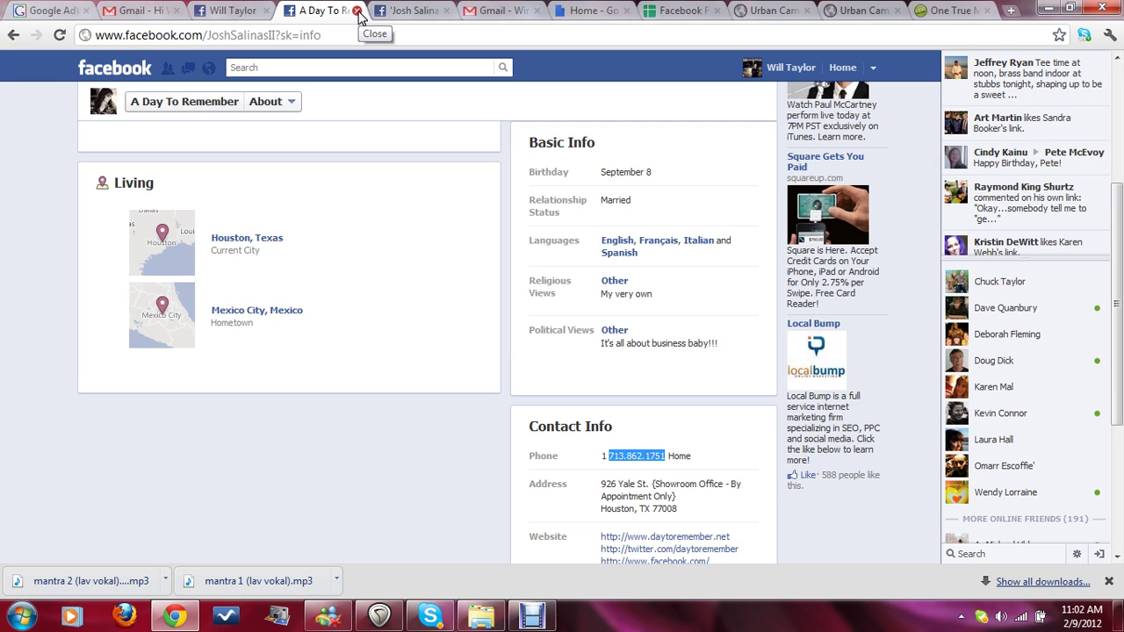
left_click(357, 11)
left_click(587, 9)
left_click(60, 228)
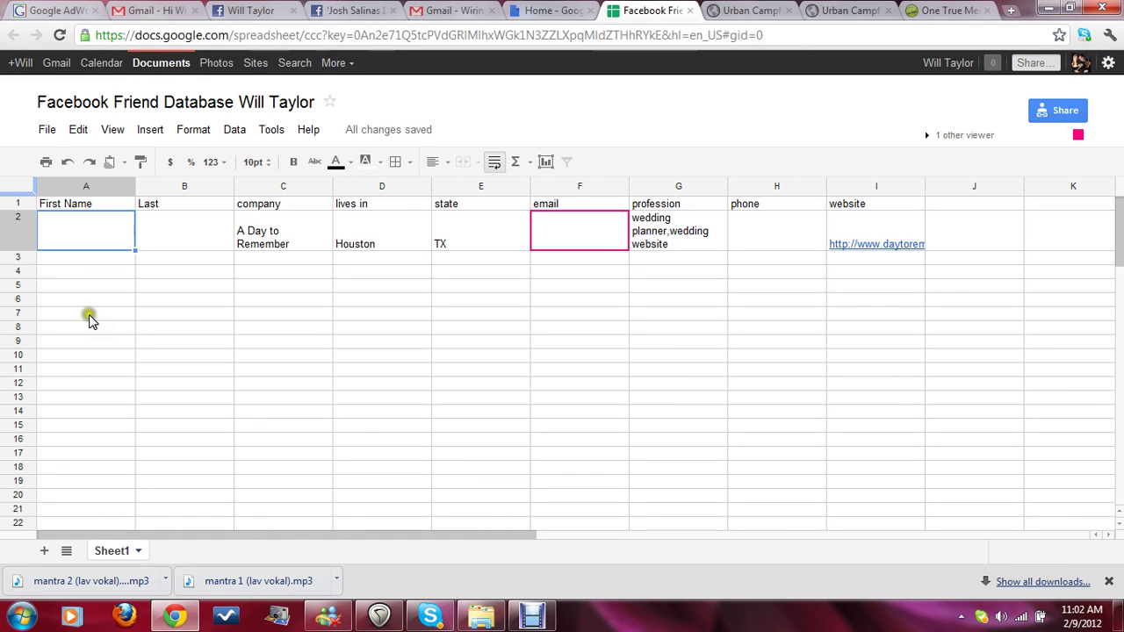
Return to the Facebook Friend Database sheet showing the filled A Day to Remember row
left_click(68, 494)
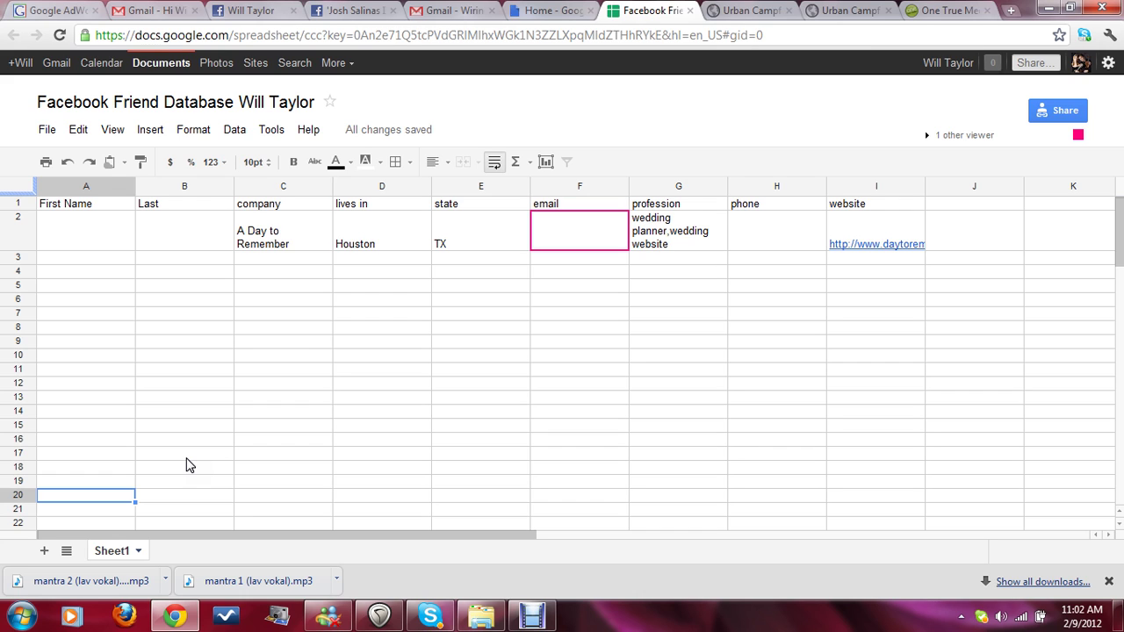
Open the other viewer's chat panel, clear stray typed text, and hide it again
left_click(970, 141)
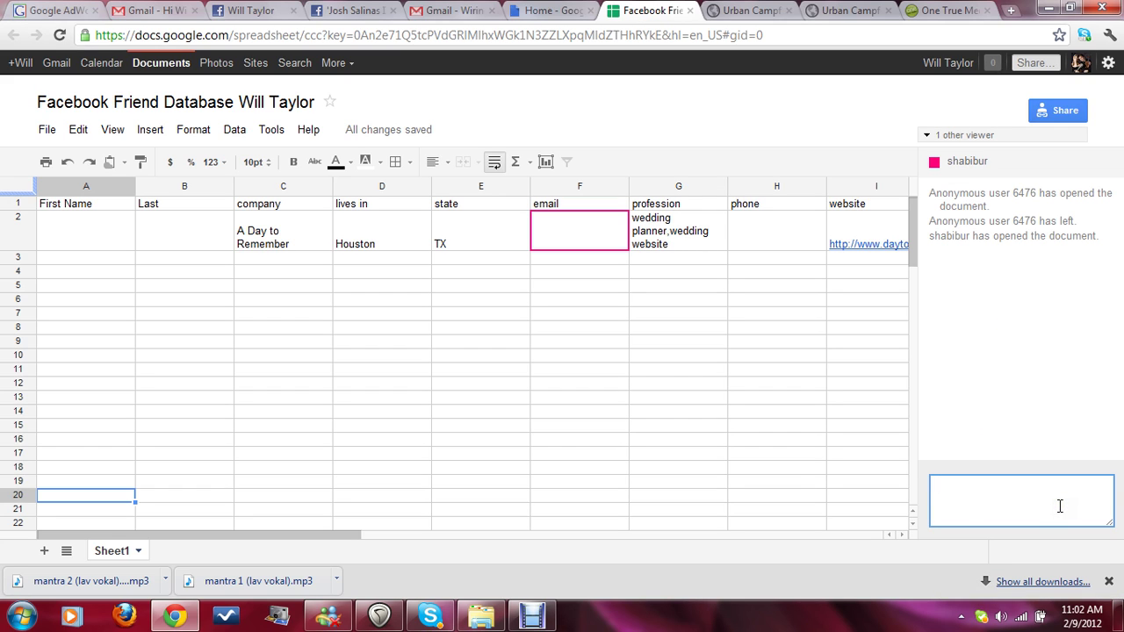
type("asdf")
type("asdhf")
key("BackSpace")
key("BackSpace")
key("BackSpace")
key("BackSpace")
left_click(991, 171)
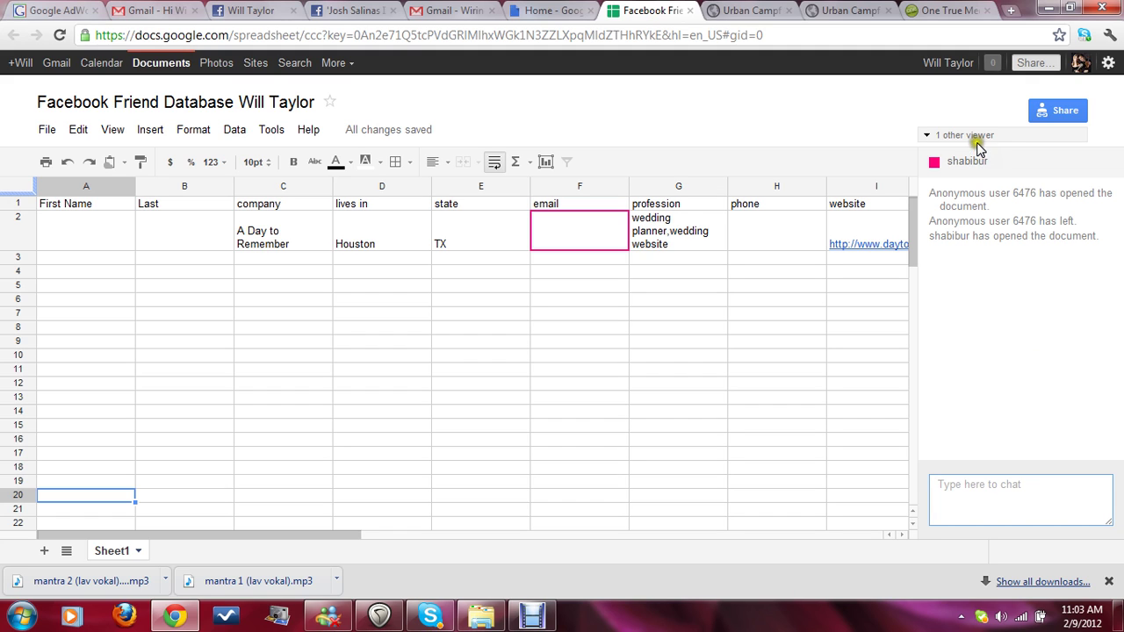
left_click(978, 143)
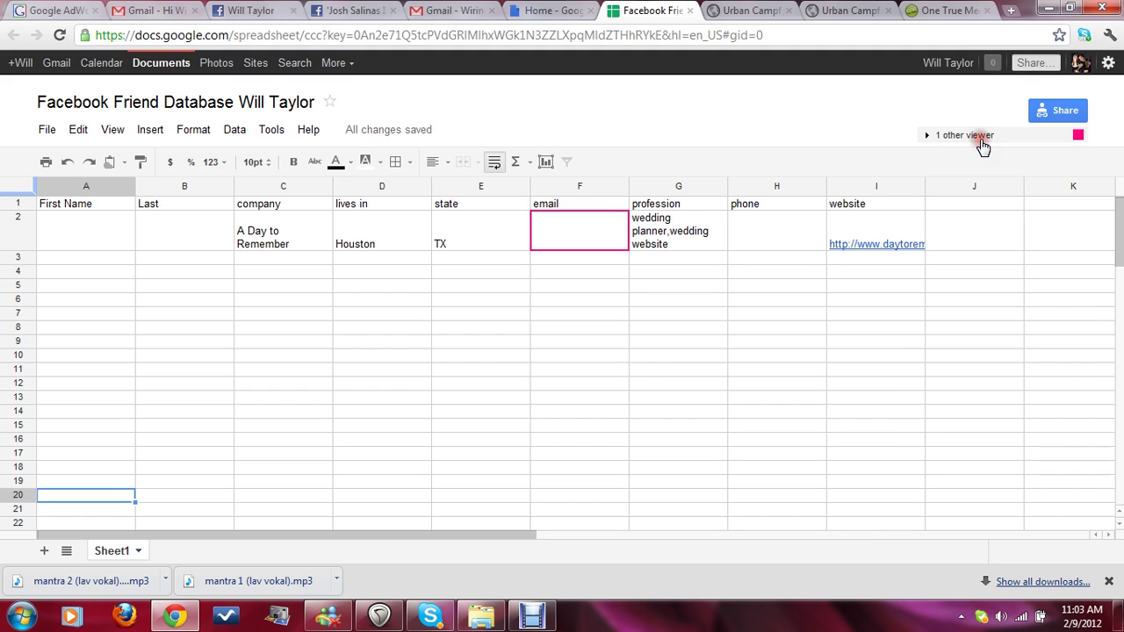
Select cell A2, then switch back to the friend's Facebook profile tab
left_click(190, 235)
left_click(107, 238)
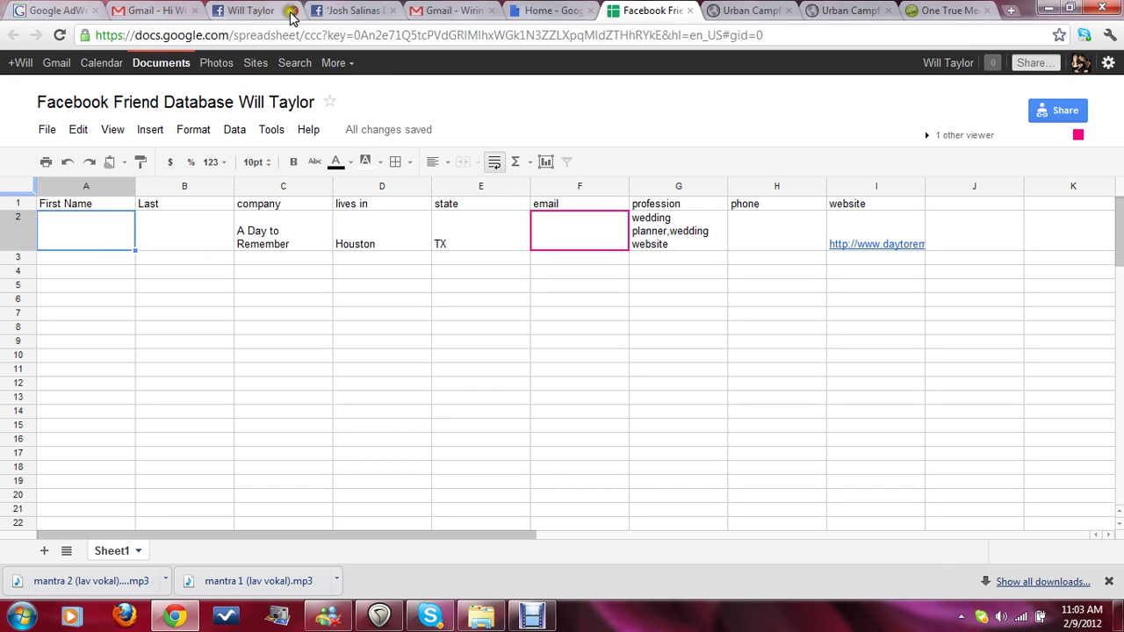
left_click(351, 11)
Close the friend's profile and scroll the Facebook Friends list down to the Adam entries
left_click(394, 11)
left_click(268, 10)
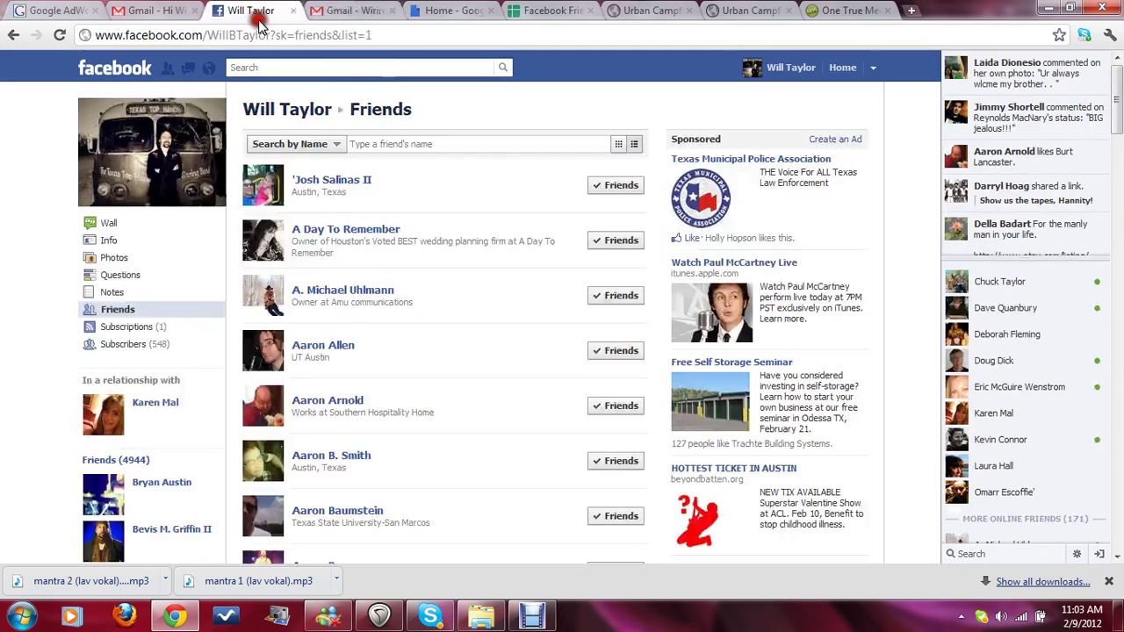
scroll(364, 427, "down", 1)
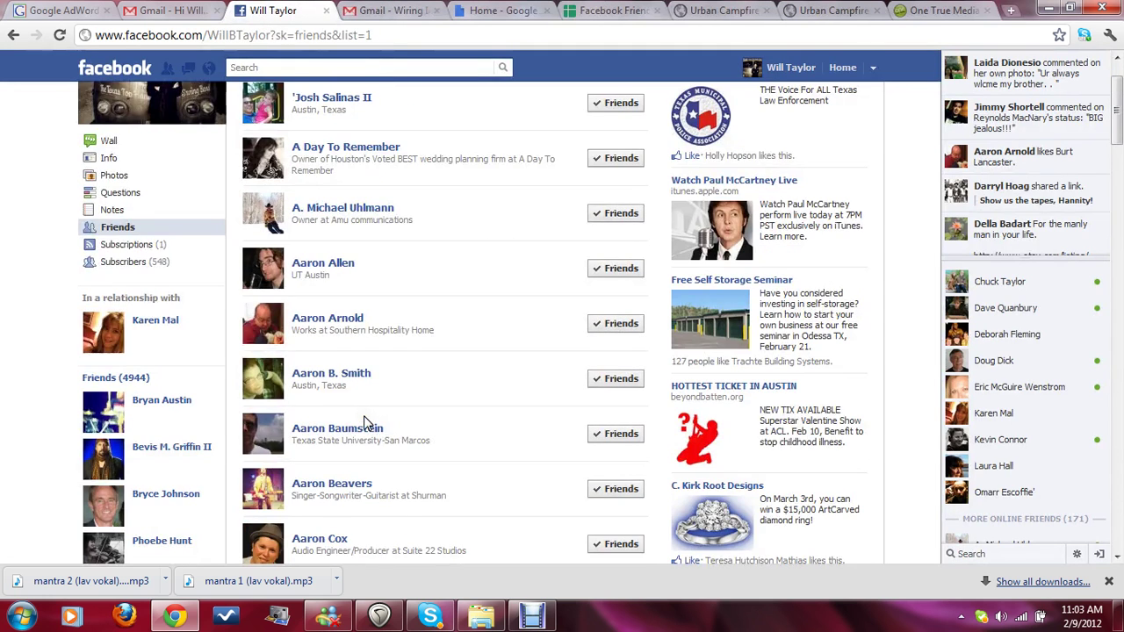
scroll(364, 426, "down", 1)
scroll(367, 424, "down", 1)
scroll(366, 423, "down", 1)
scroll(366, 423, "down", 3)
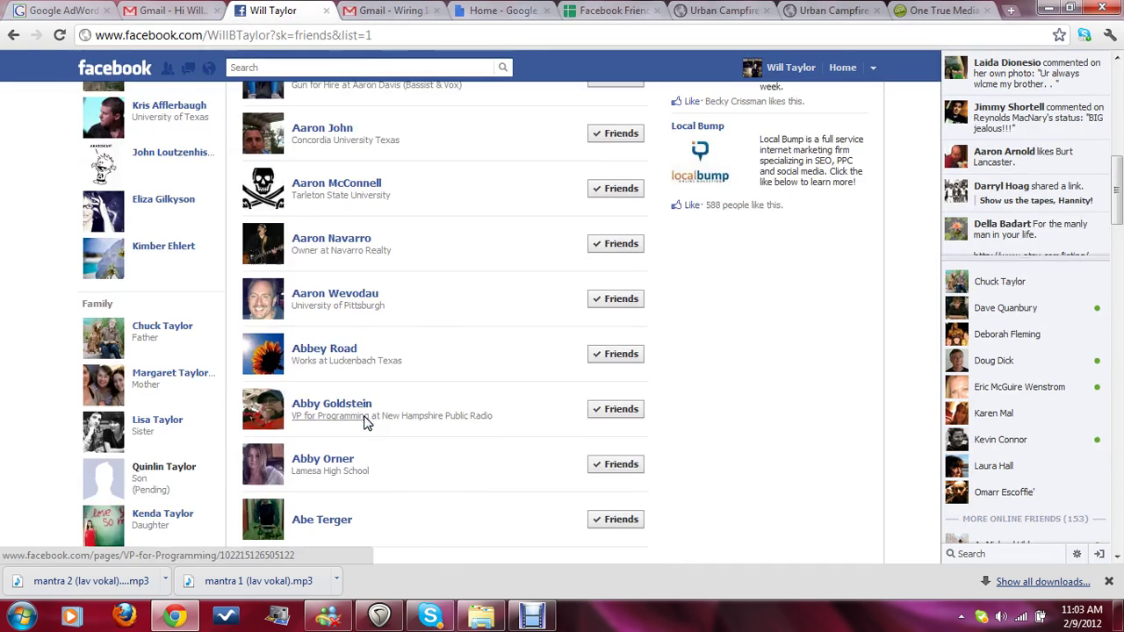
scroll(366, 423, "down", 3)
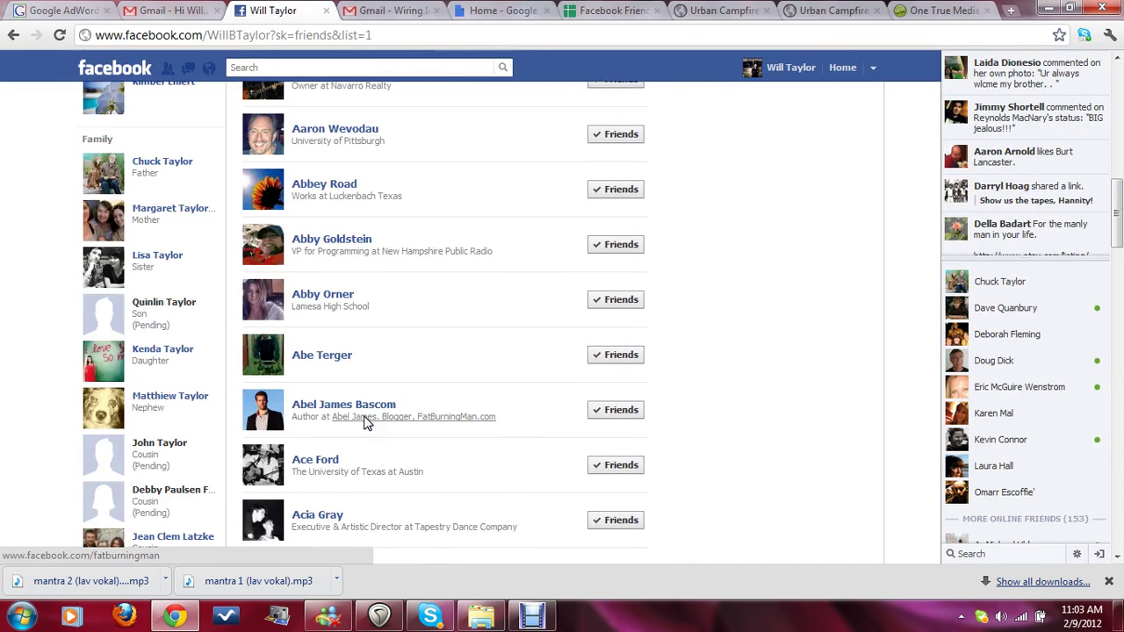
scroll(366, 423, "down", 1)
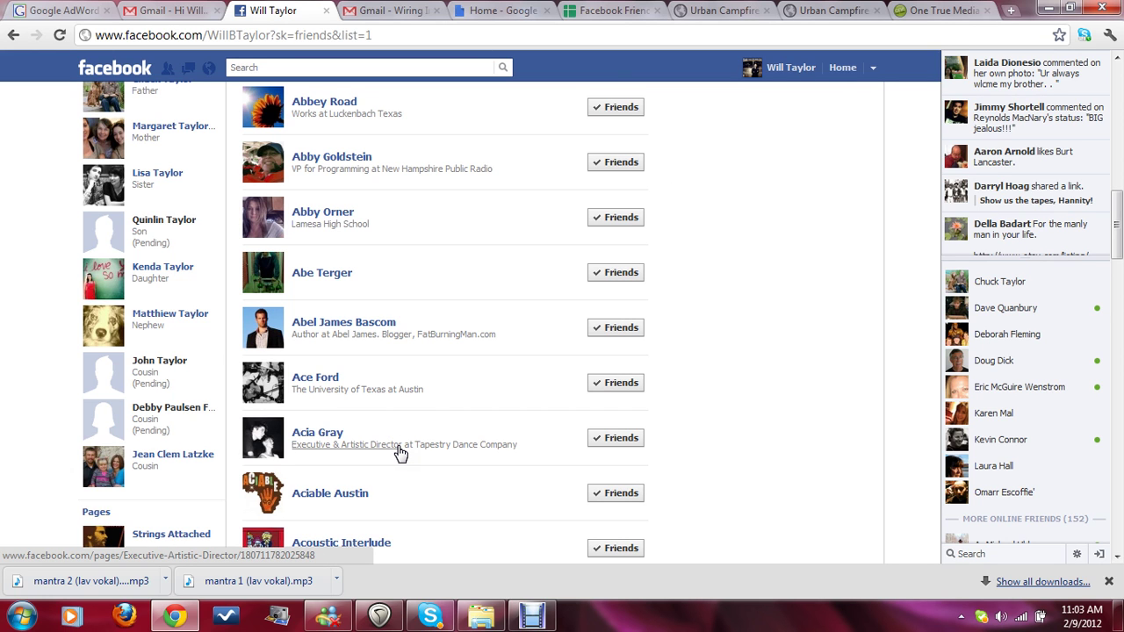
scroll(400, 452, "down", 2)
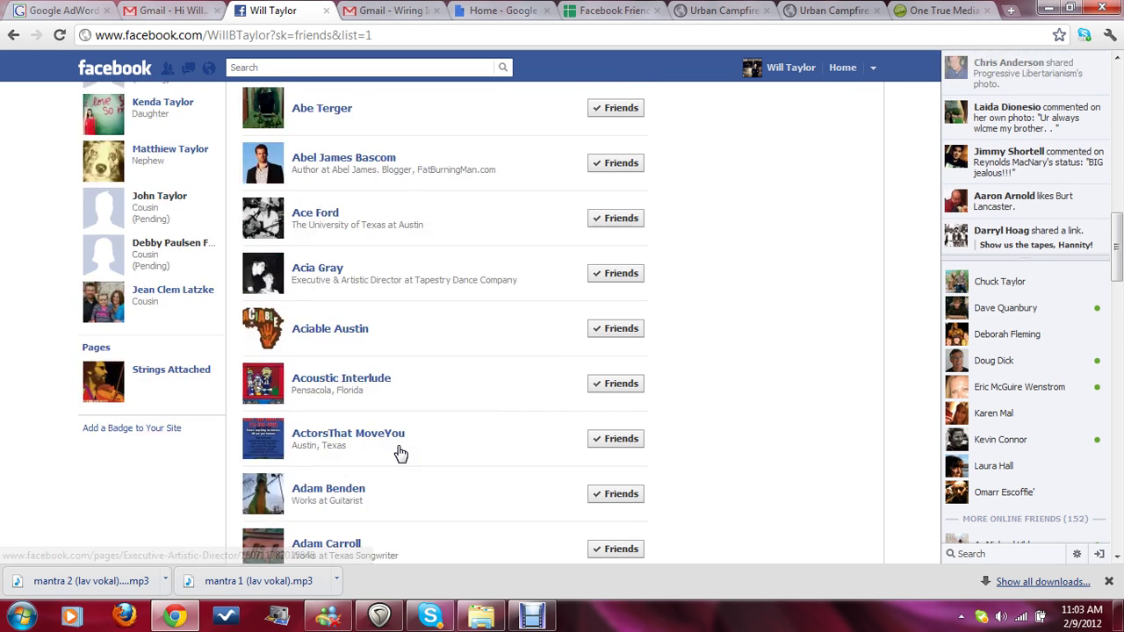
scroll(400, 453, "down", 1)
scroll(400, 452, "down", 2)
scroll(399, 452, "down", 1)
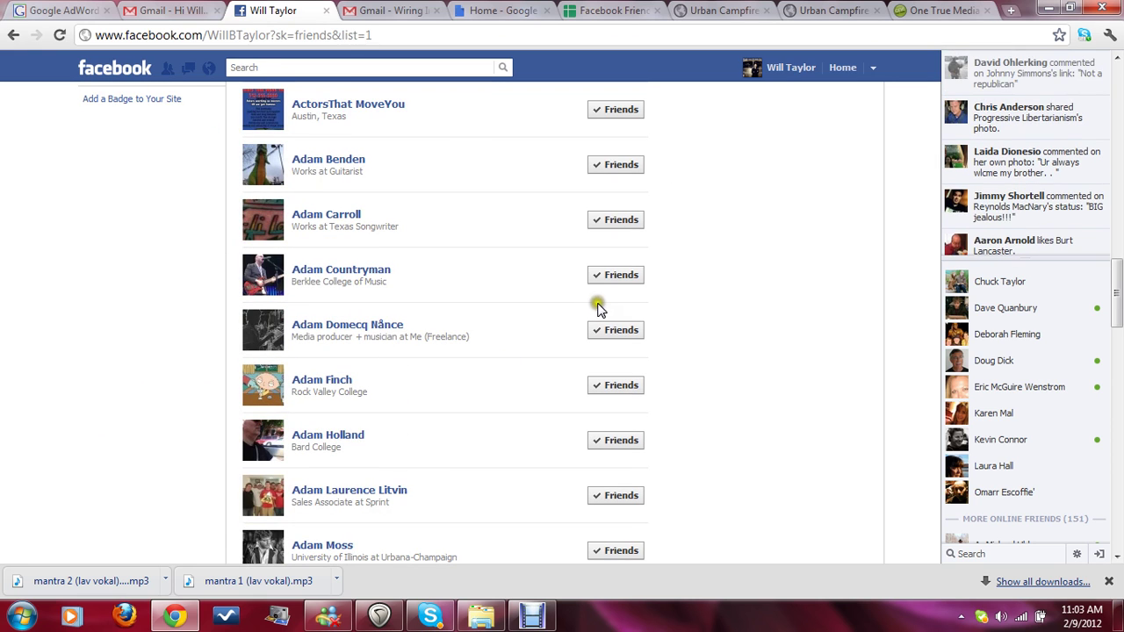
Enter the heading 'Interest' in J1 after website, then select J2 below it
left_click(612, 10)
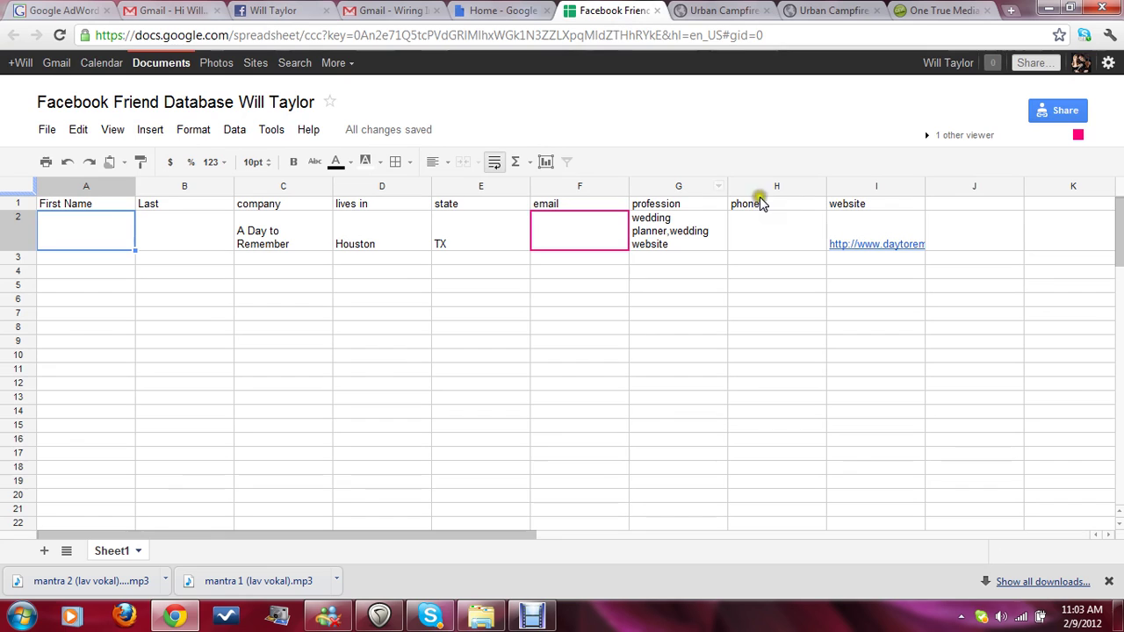
left_click(958, 207)
type("fa")
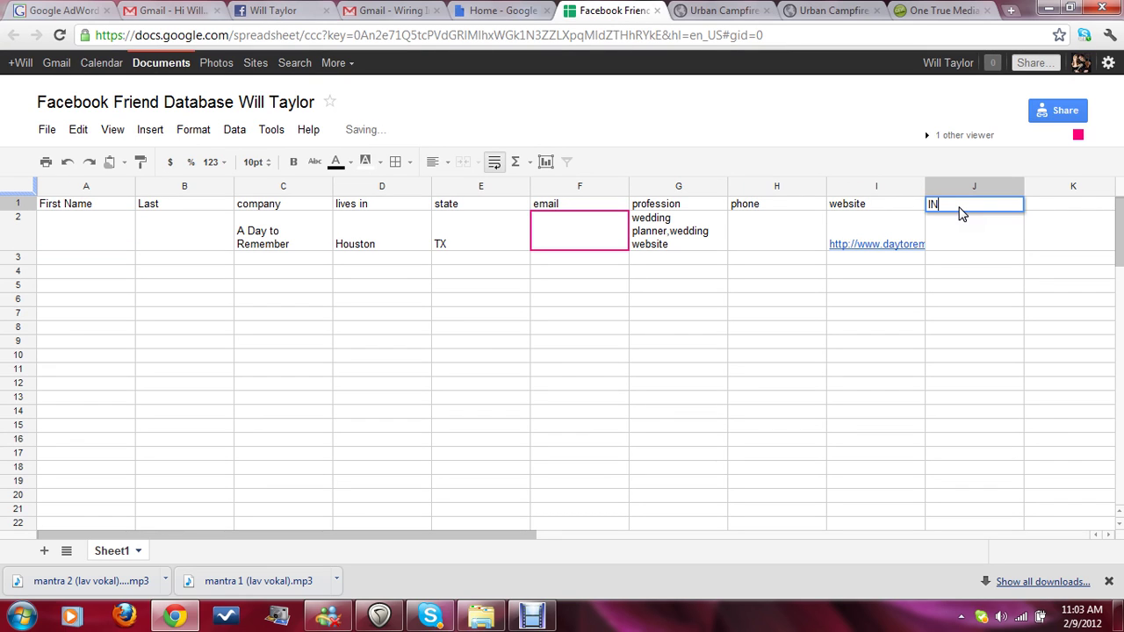
type("c")
key("BackSpace")
key("BackSpace")
key("BackSpace")
type("Interes")
type("t")
key("Return")
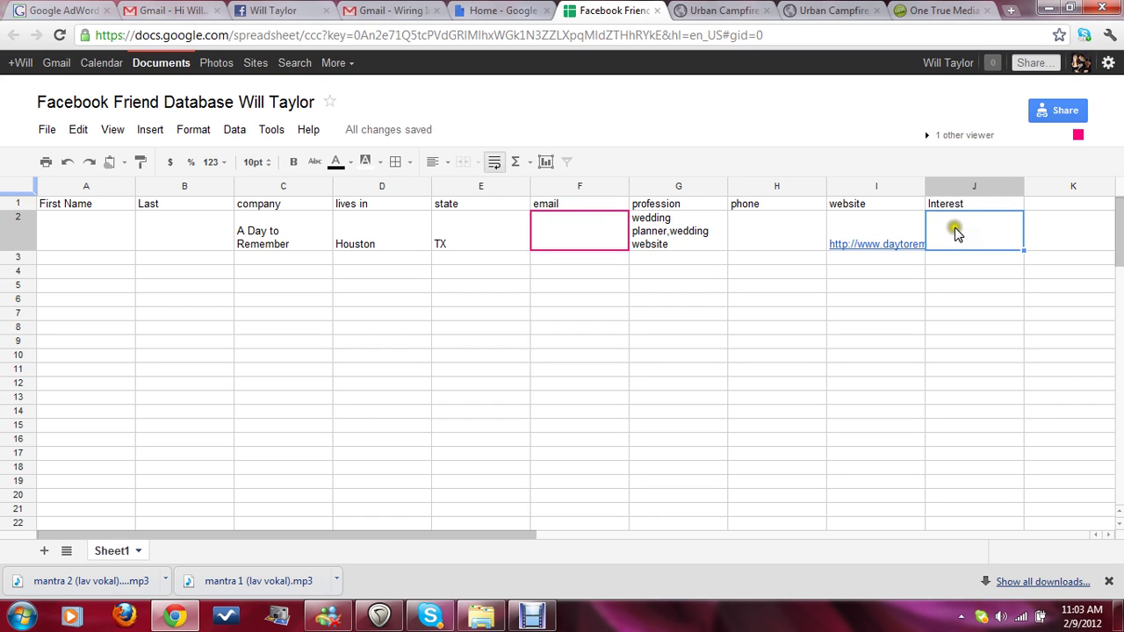
left_click(675, 230)
left_click(947, 228)
Cycle through the Docs, spreadsheet and Gmail tabs back to Facebook, dismissing a friendship-options menu
left_click(505, 11)
left_click(595, 11)
left_click(397, 12)
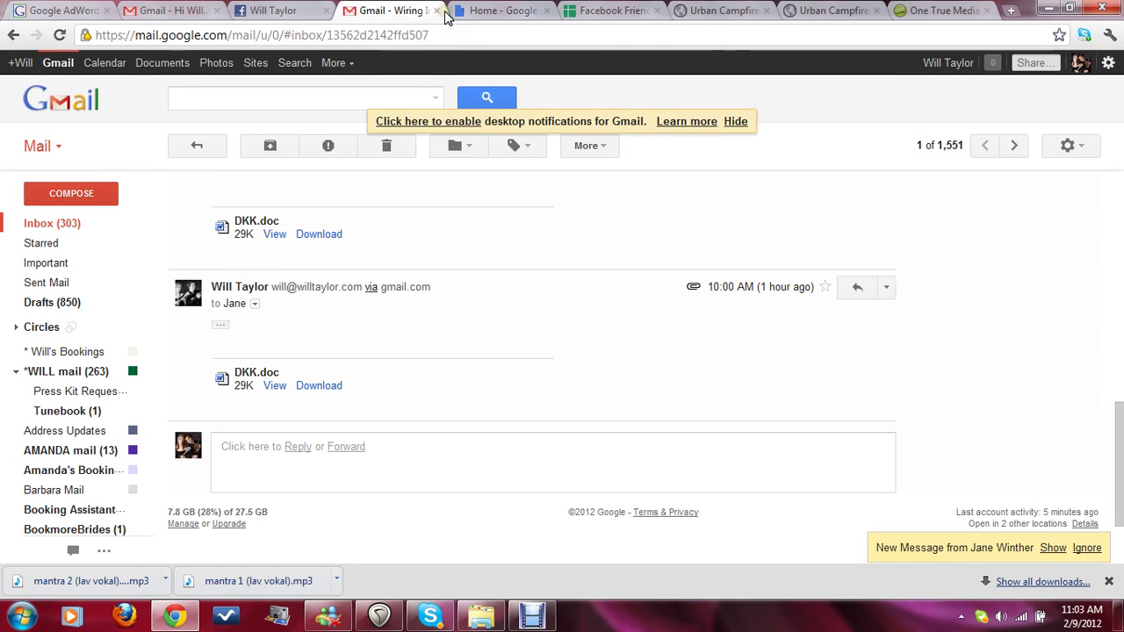
left_click(270, 10)
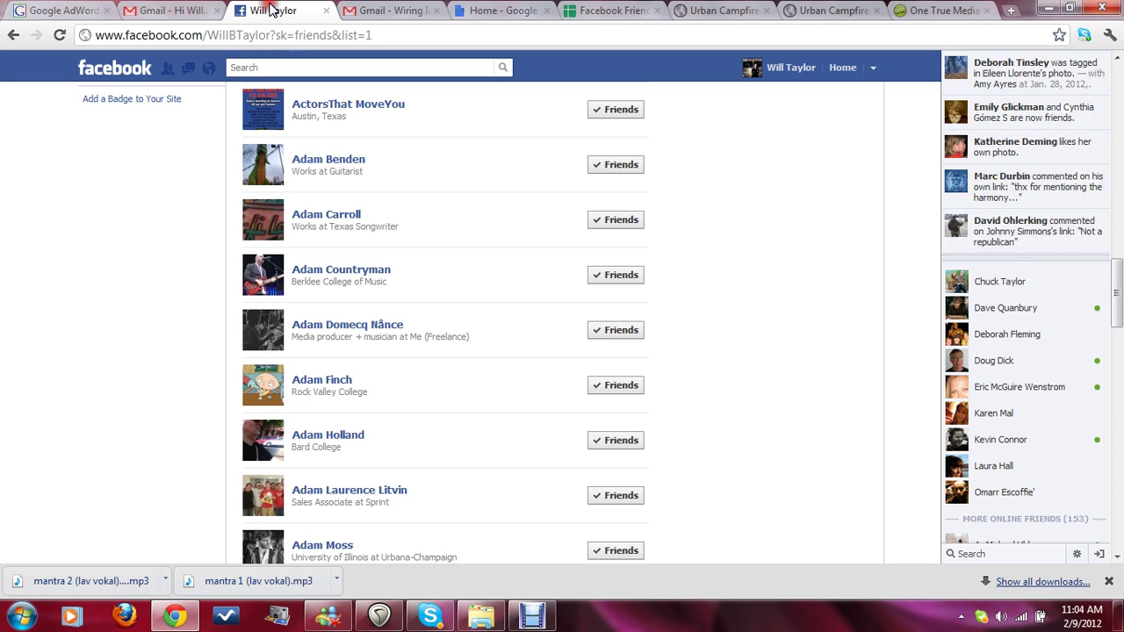
left_click(619, 172)
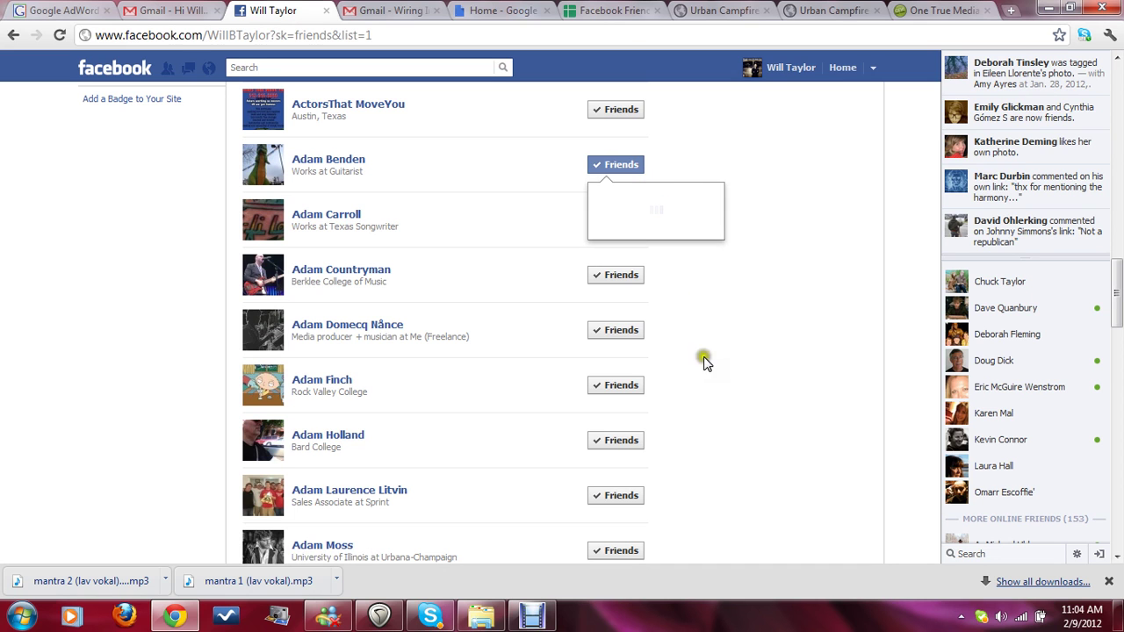
left_click(725, 399)
Scroll the Friends list back to the top, where A Day To Remember appears
scroll(725, 403, "up", 3)
scroll(725, 402, "up", 2)
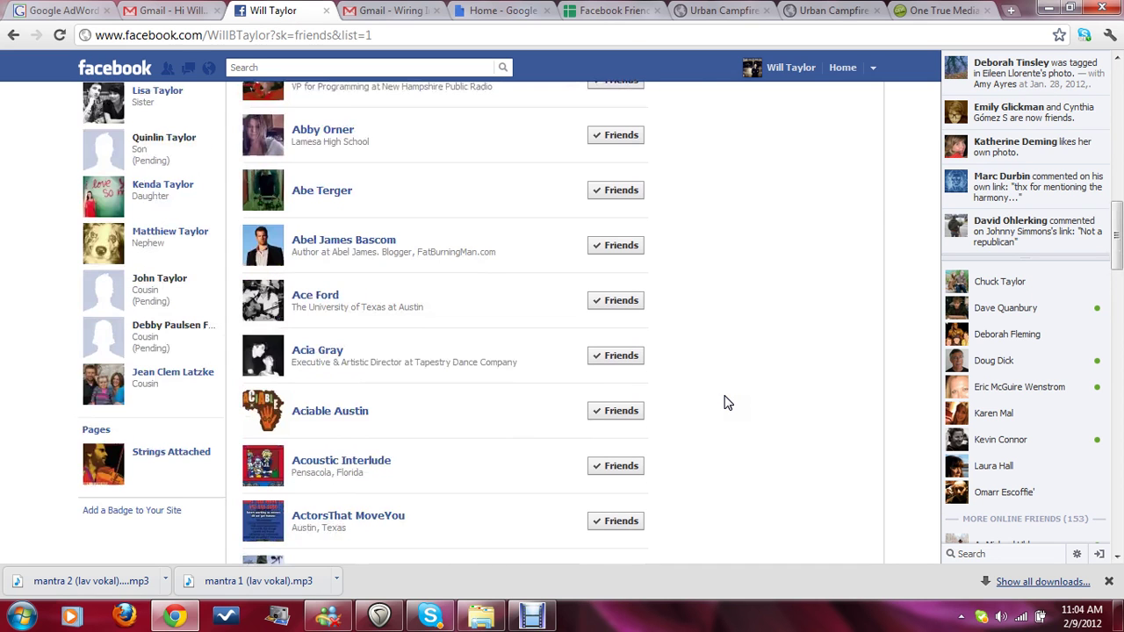
scroll(726, 402, "up", 3)
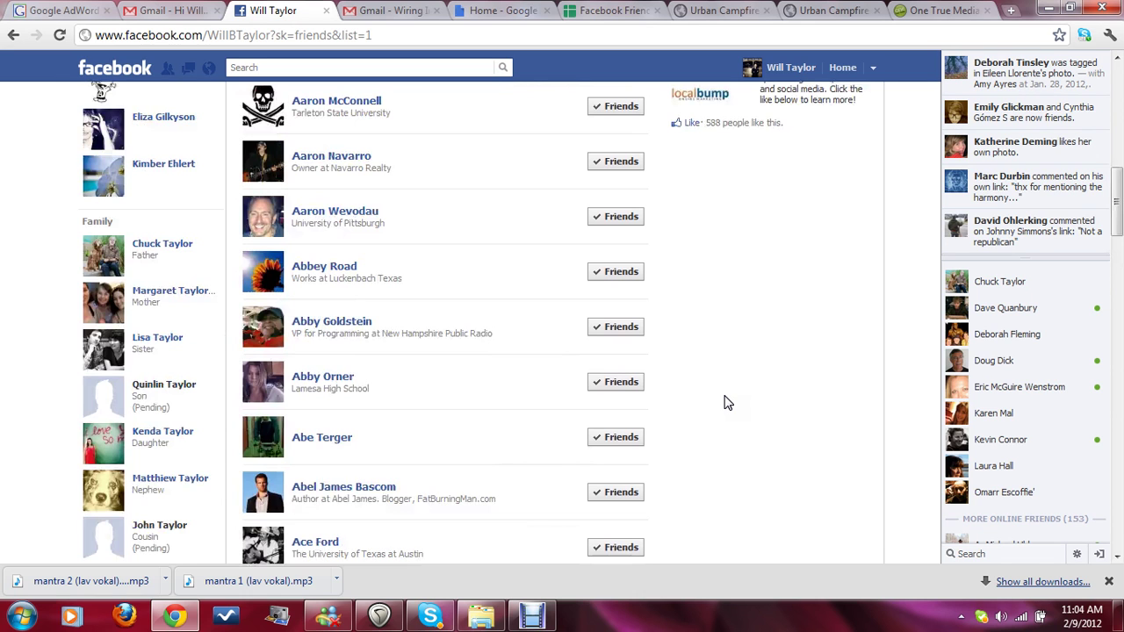
scroll(725, 402, "up", 2)
scroll(725, 402, "up", 1)
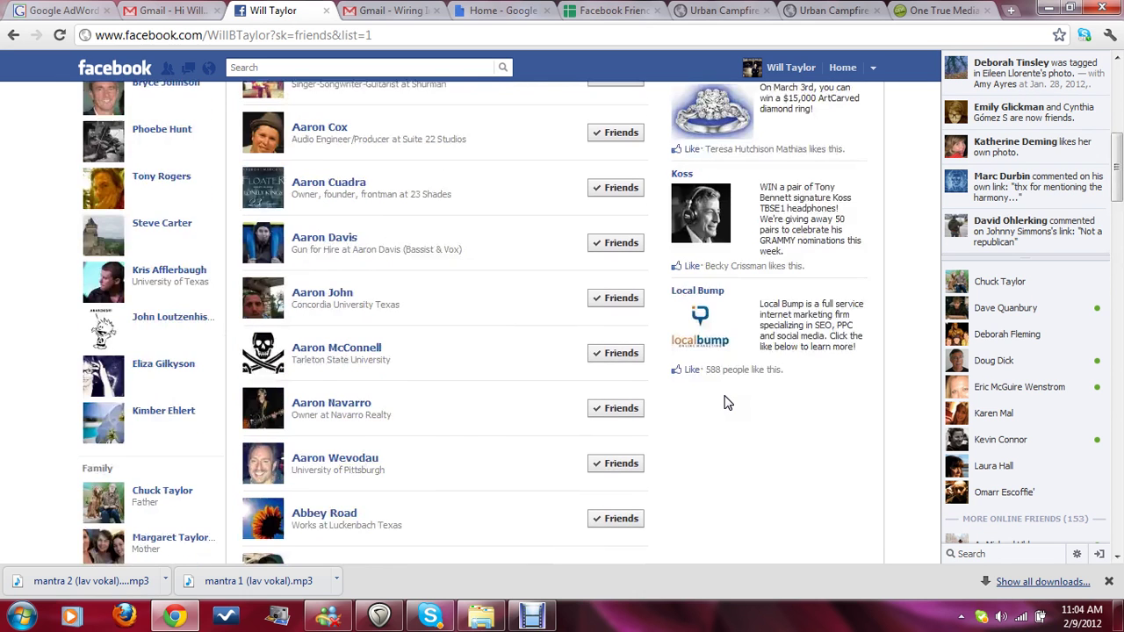
scroll(725, 402, "up", 1)
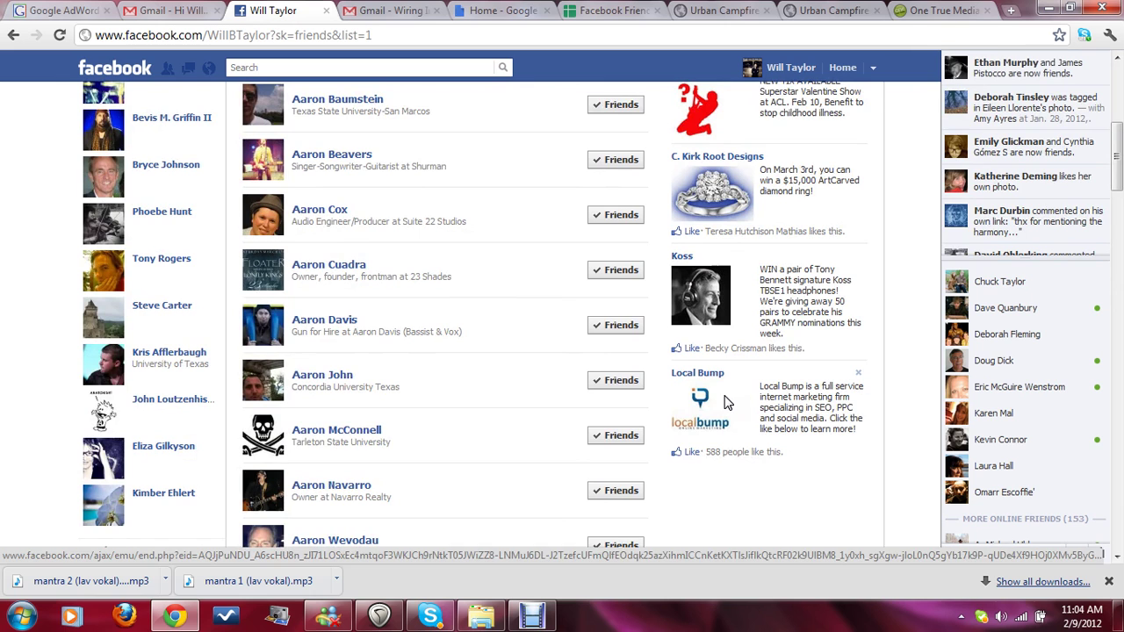
scroll(725, 402, "up", 2)
scroll(830, 297, "up", 3)
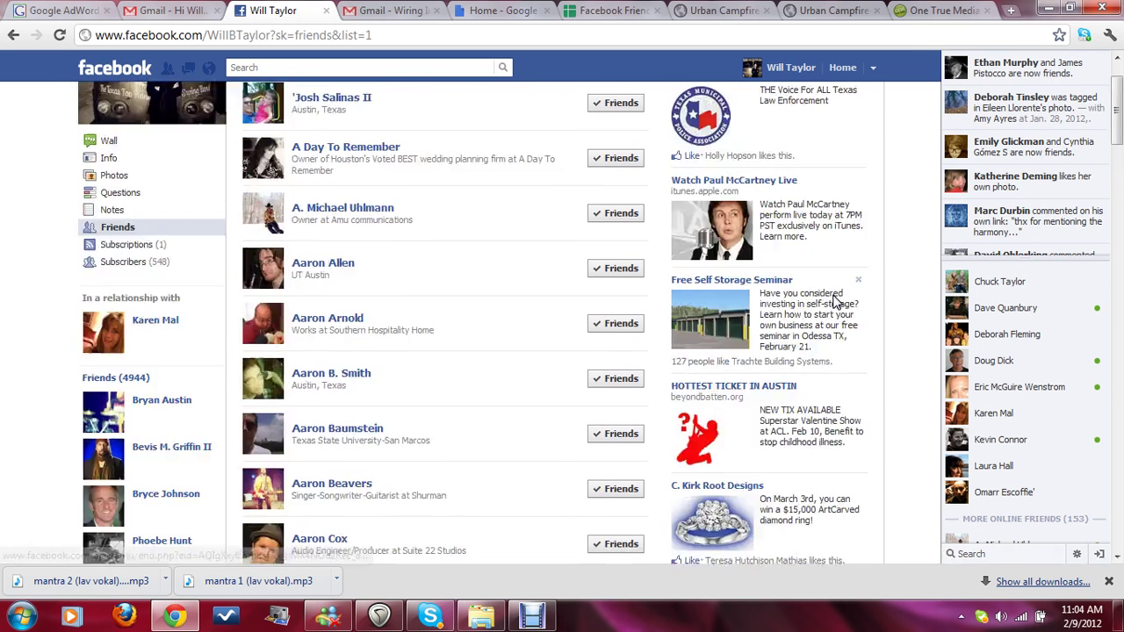
scroll(834, 299, "up", 1)
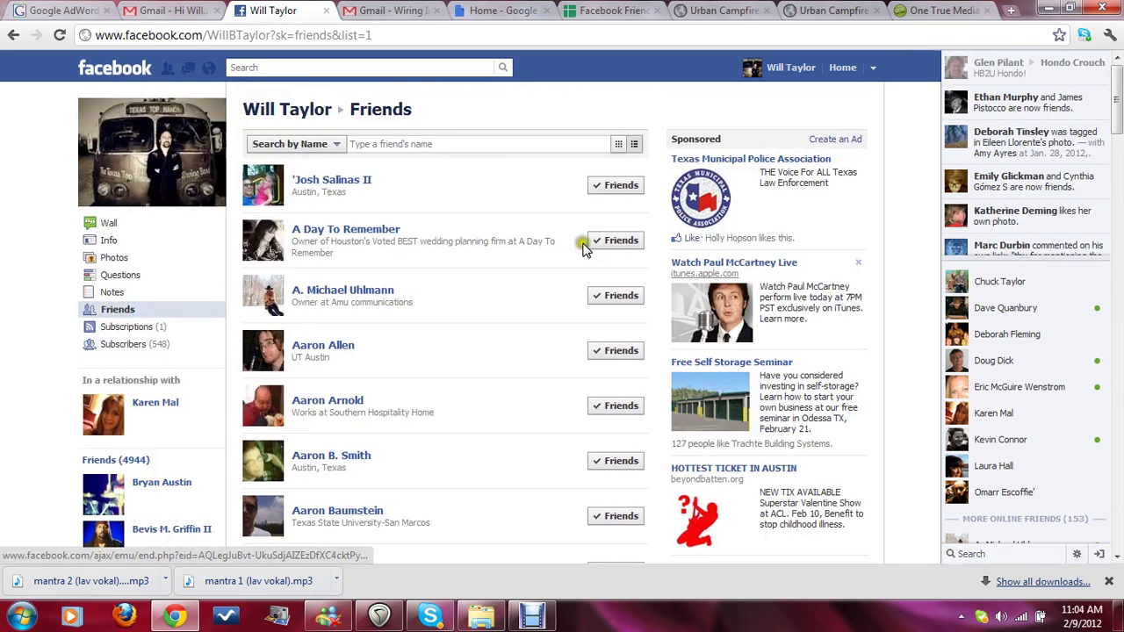